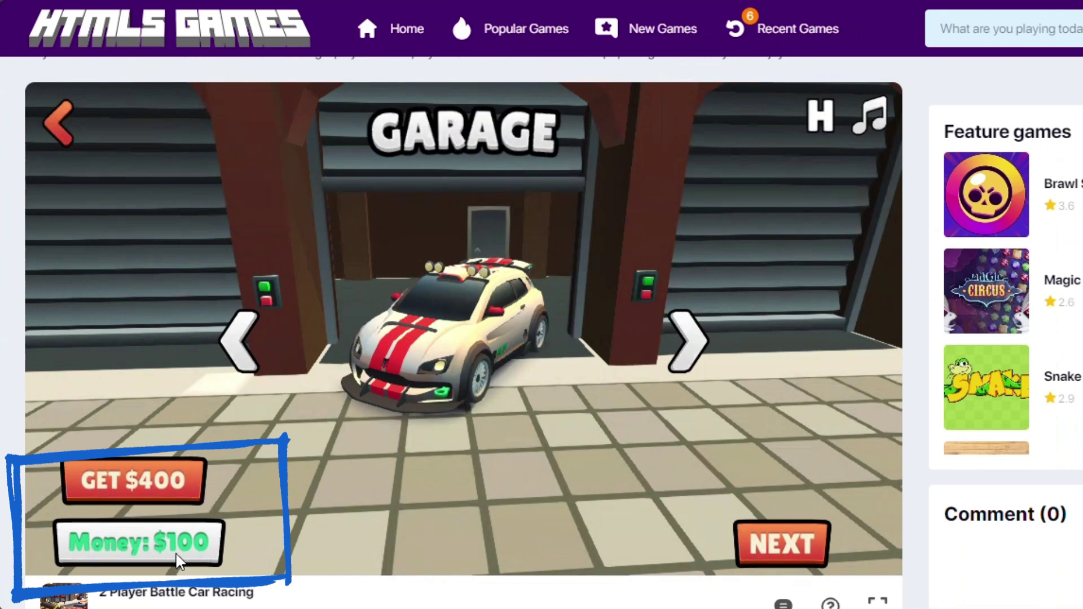
- Bring Cheat Engine up over the racing game's garage screen showing $100
key("alt+Tab")
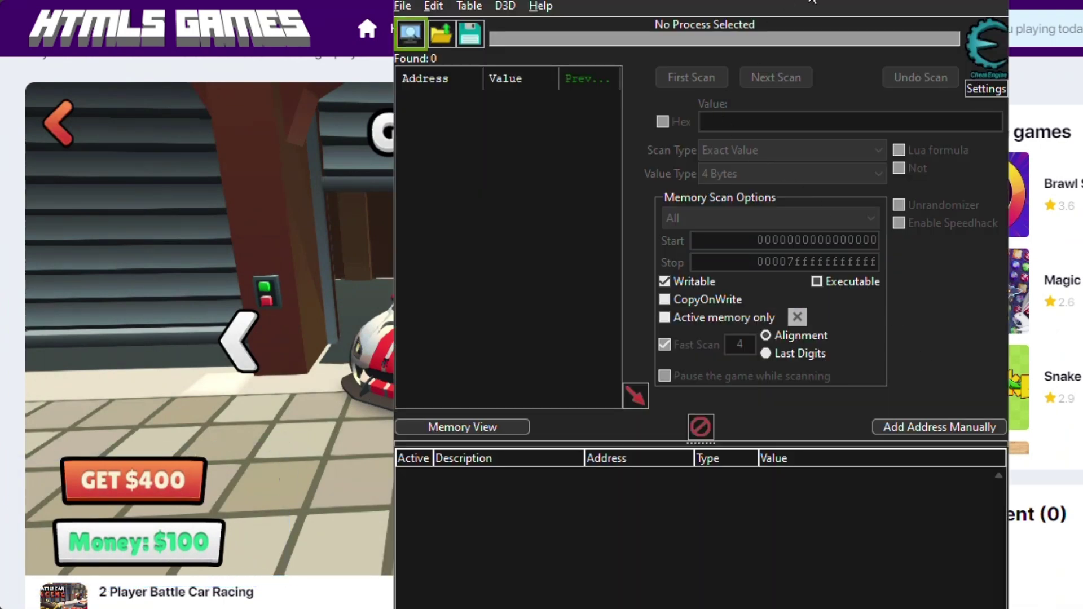
- Attach Cheat Engine to the game's Edge window and first-scan for 100, finding 11,294 addresses
left_click_drag(818, 12, 968, 18)
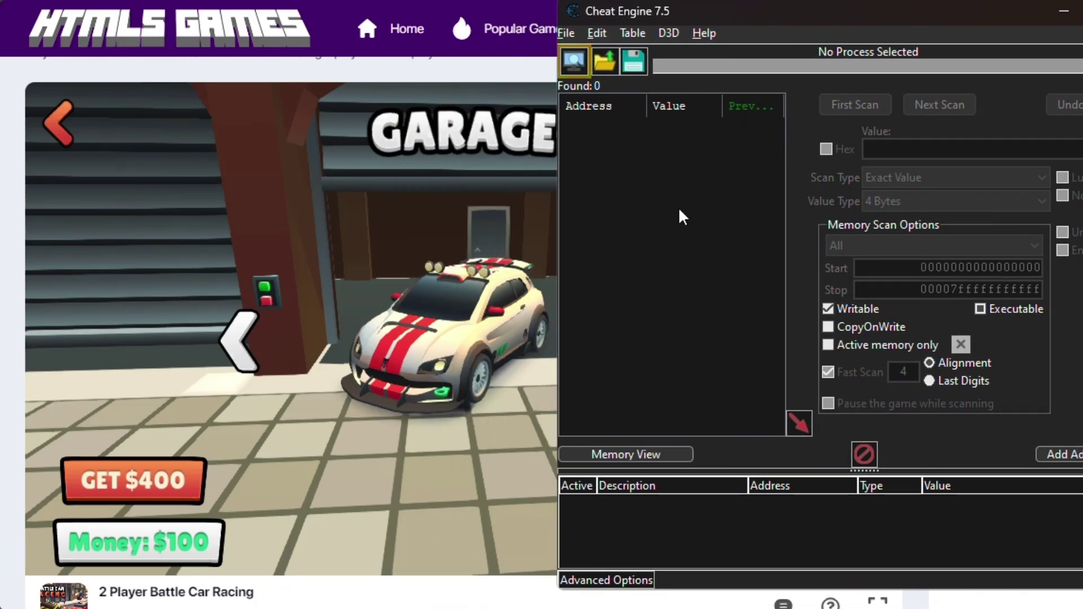
left_click(576, 62)
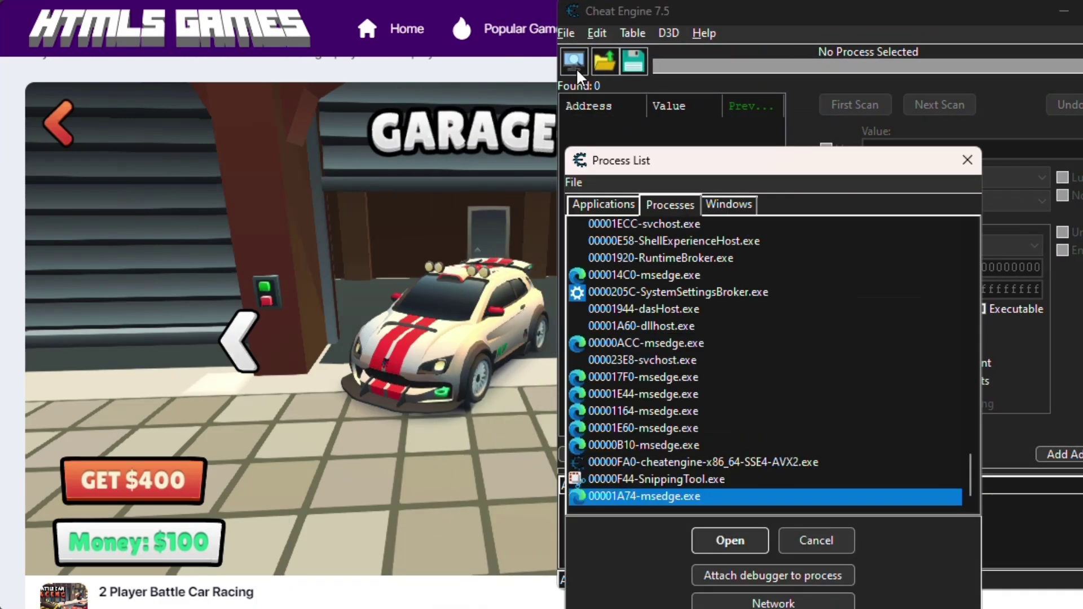
left_click(634, 223)
left_click(604, 205)
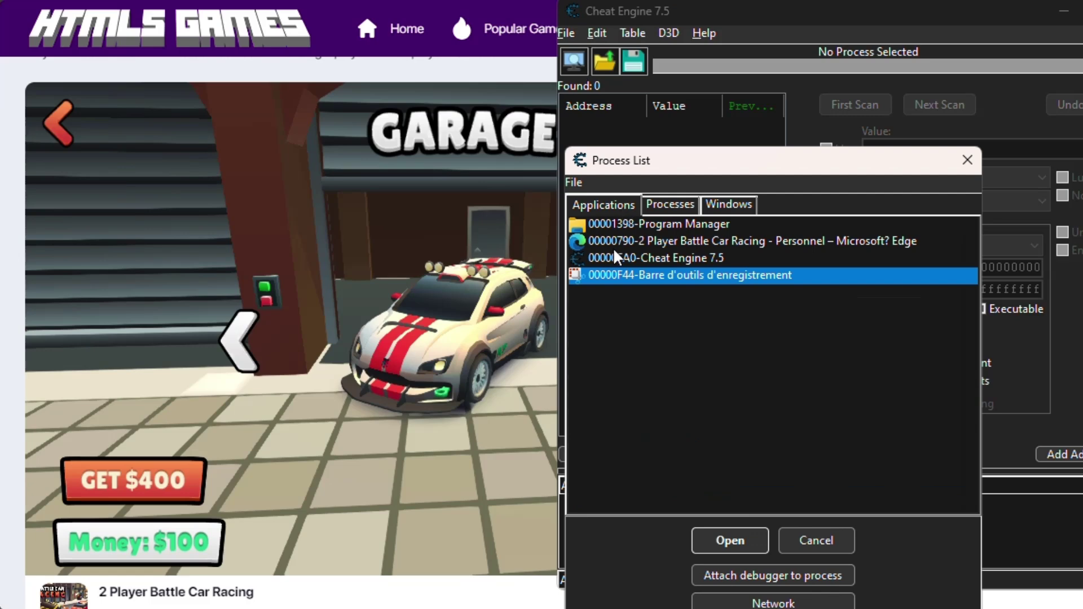
left_click(640, 241)
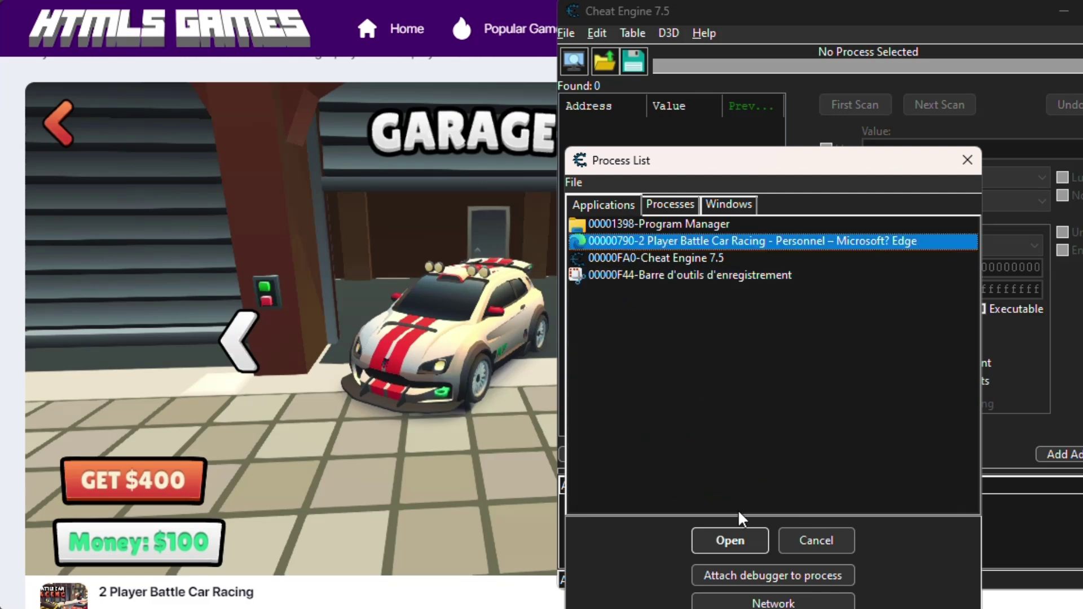
left_click(740, 539)
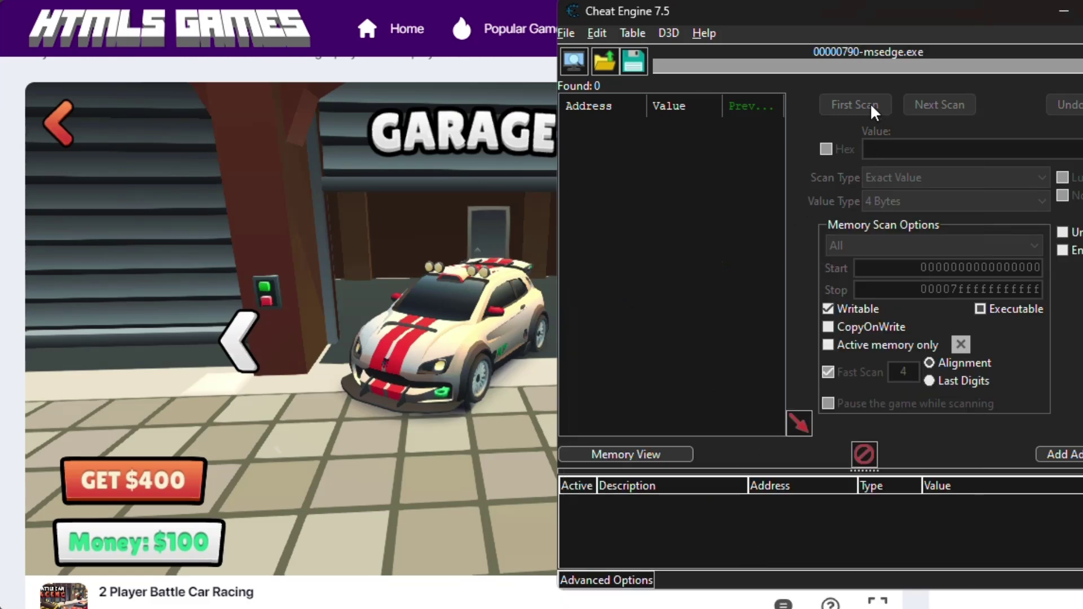
left_click(884, 148)
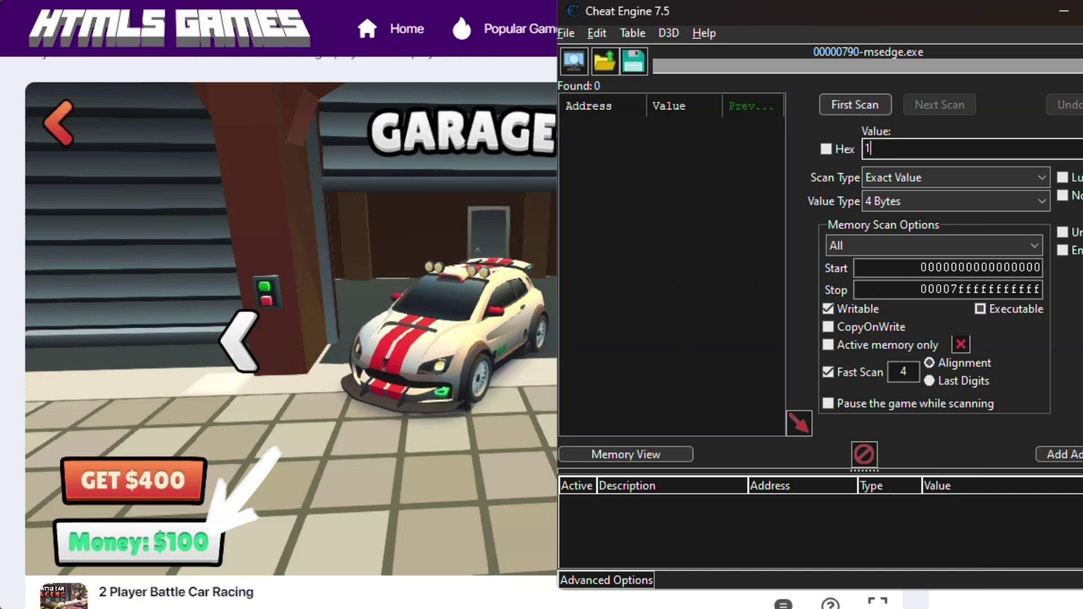
left_click(881, 104)
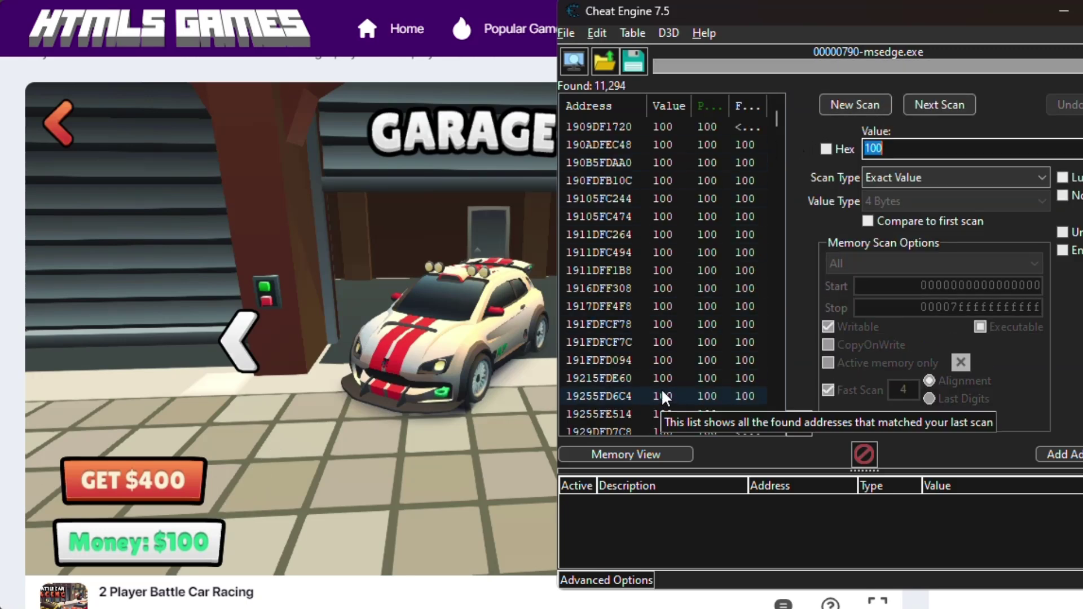
- Play level 1 so the garage money climbs from $100 to $400
left_click(1061, 13)
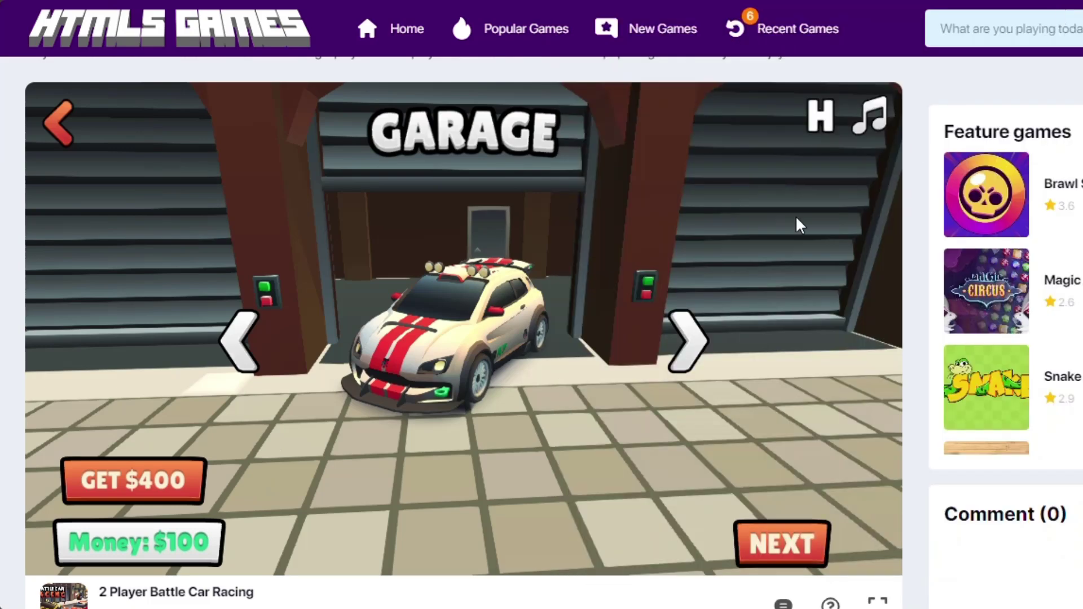
left_click(808, 558)
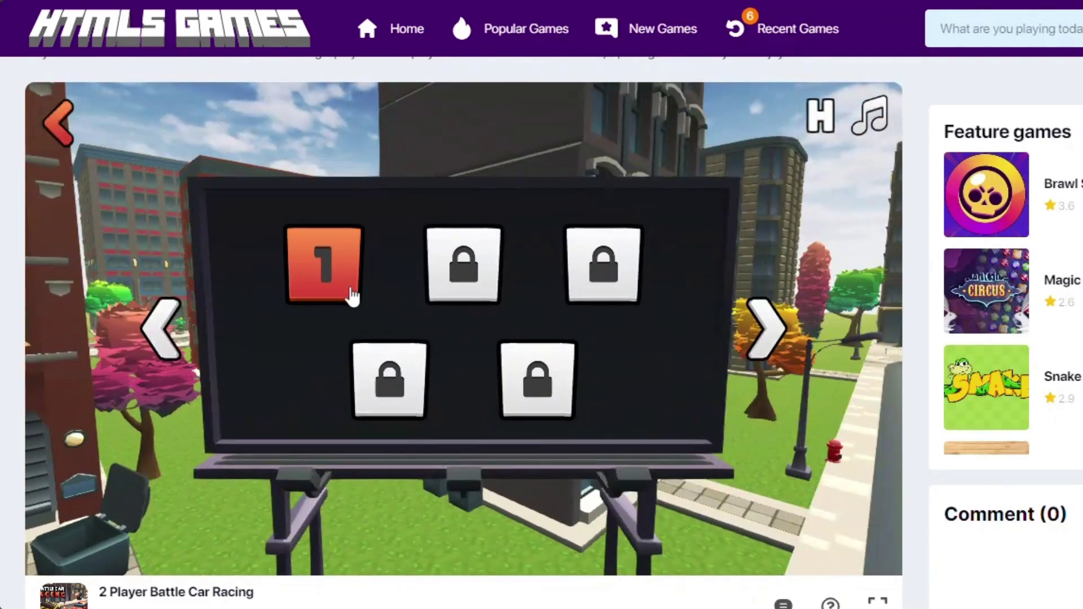
left_click(350, 290)
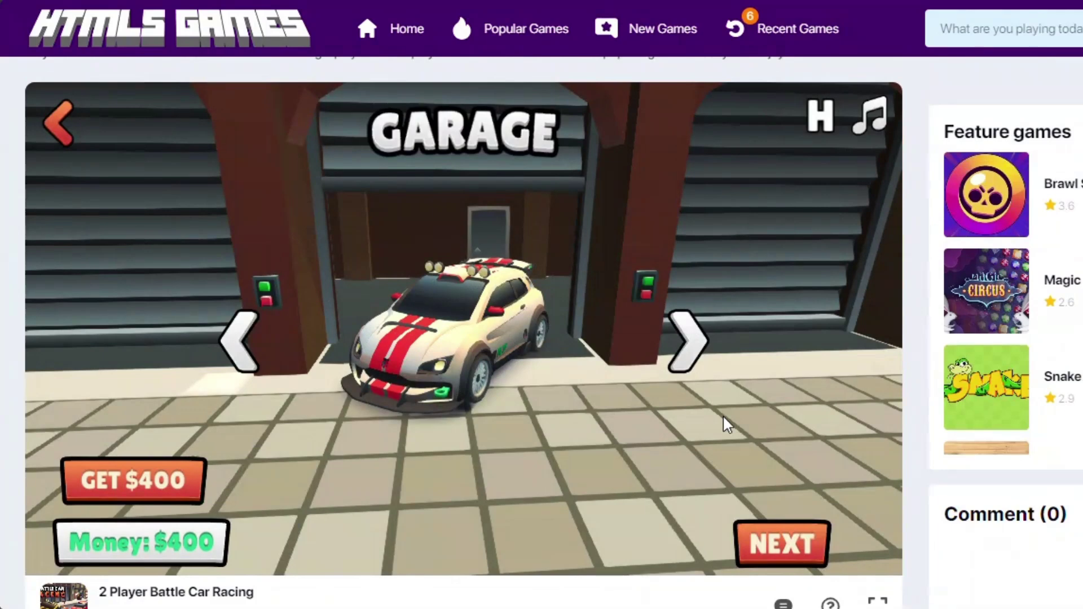
key("alt+Tab")
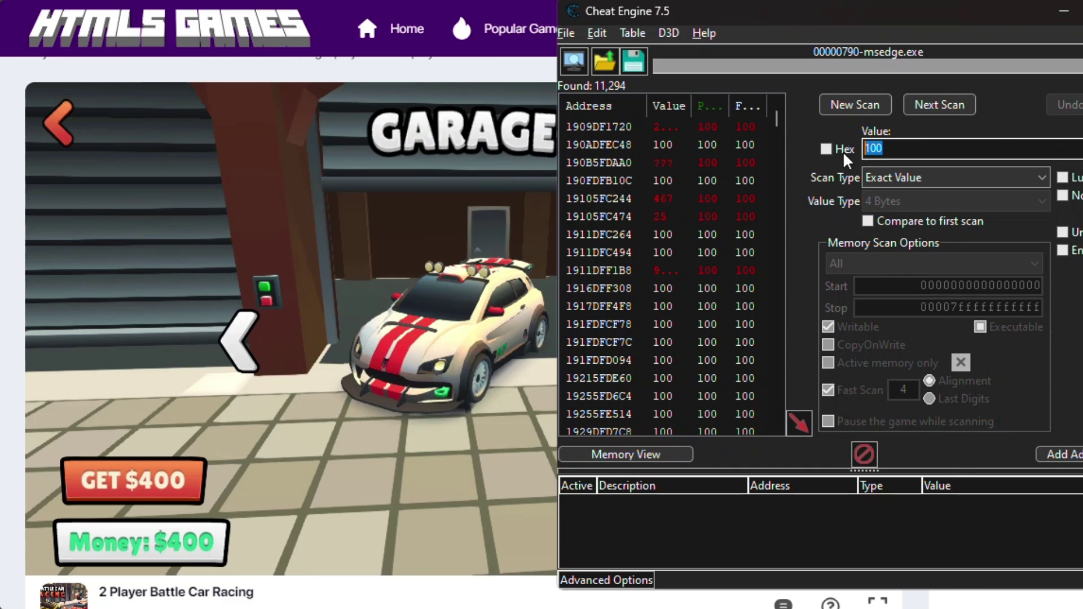
- Next-scan the results for 400, which leaves zero matching addresses
type("400")
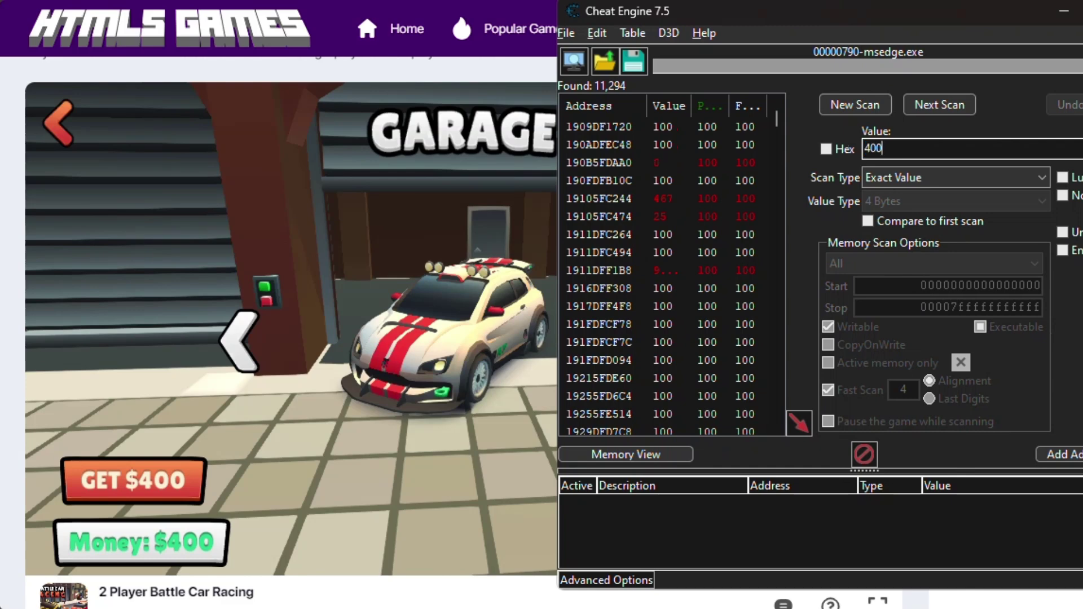
left_click(939, 109)
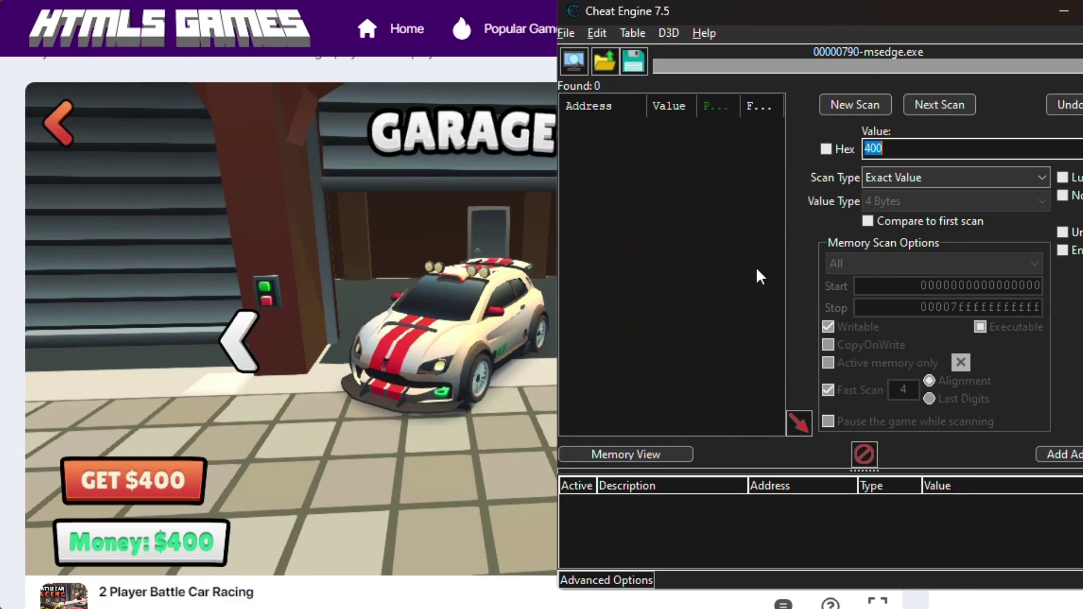
left_click_drag(669, 9, 833, 9)
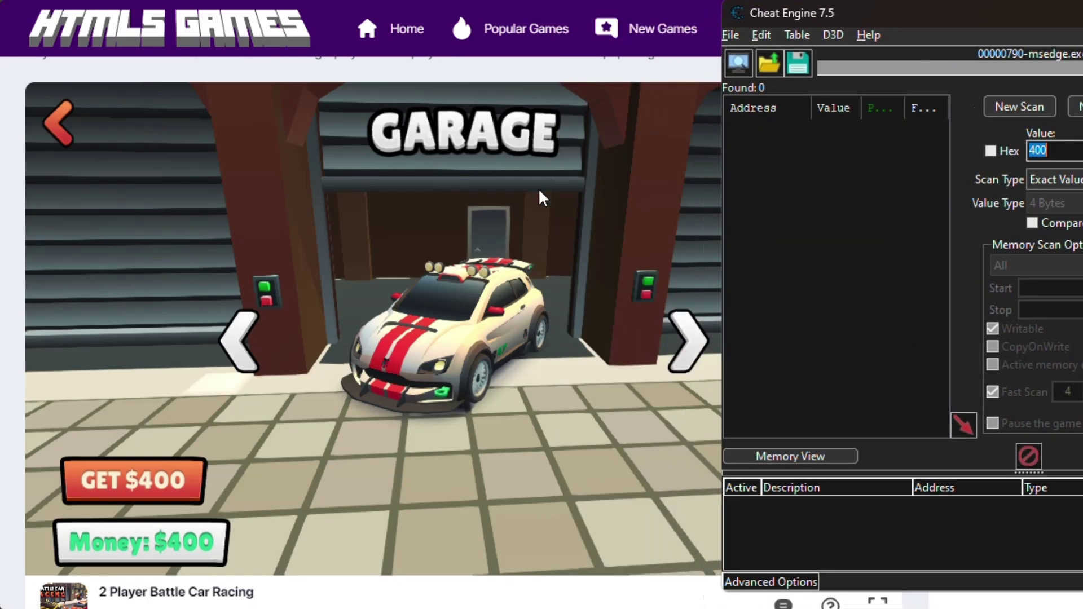
left_click(490, 226)
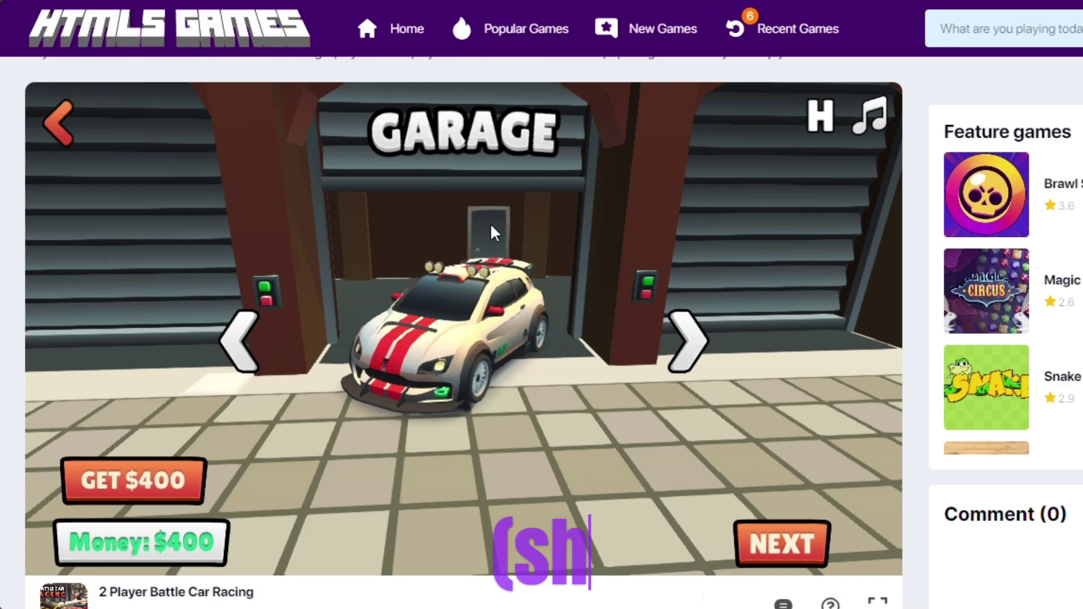
- Look up the game tab's process ID 7748 in Edge's task manager
key("shift+Escape")
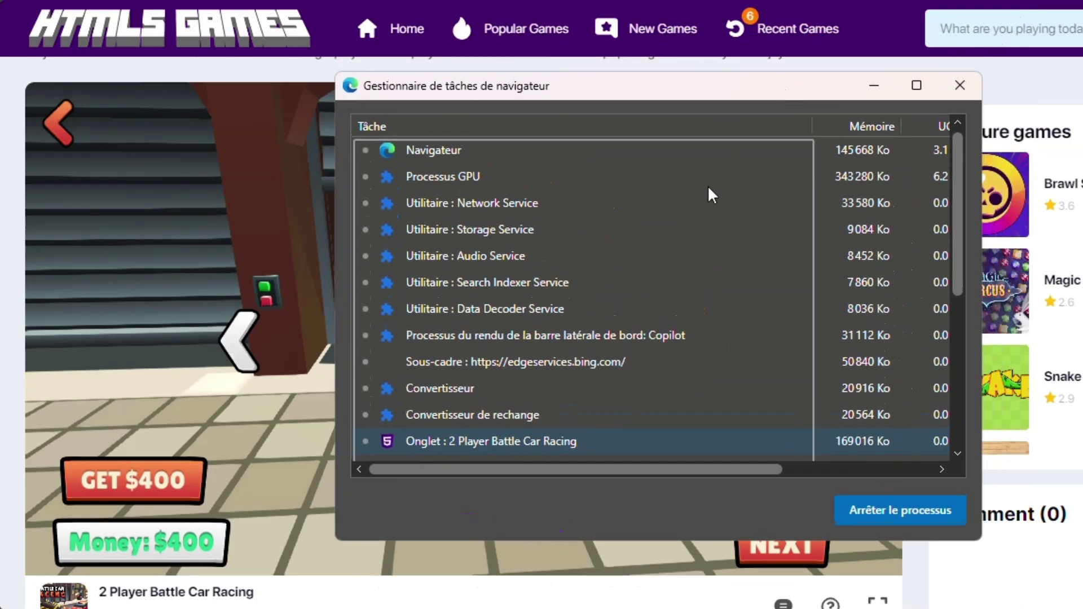
scroll(533, 339, "down", 3)
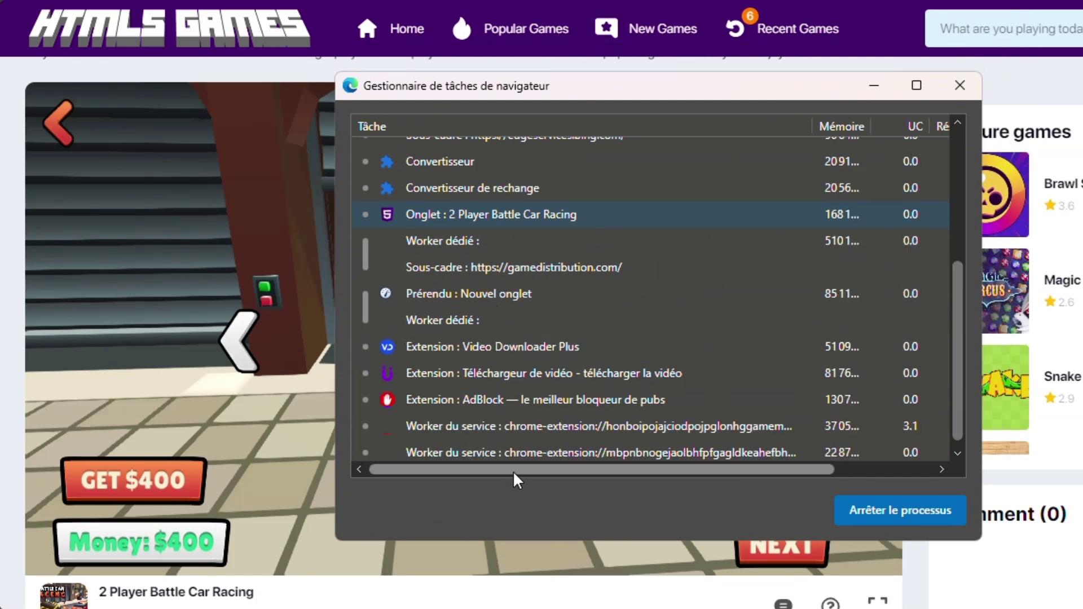
left_click_drag(513, 472, 733, 471)
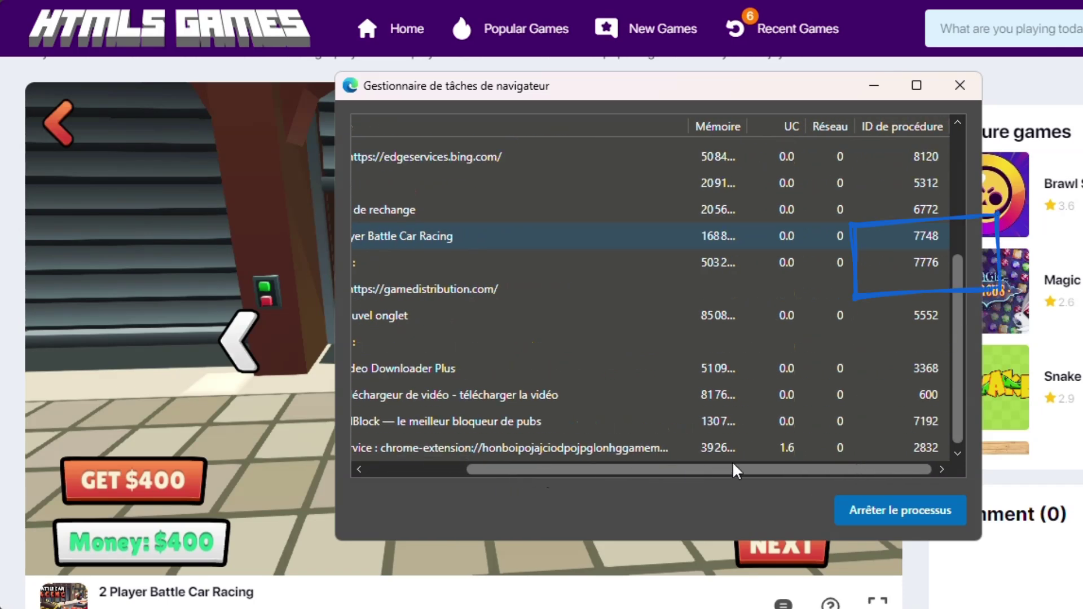
left_click(874, 86)
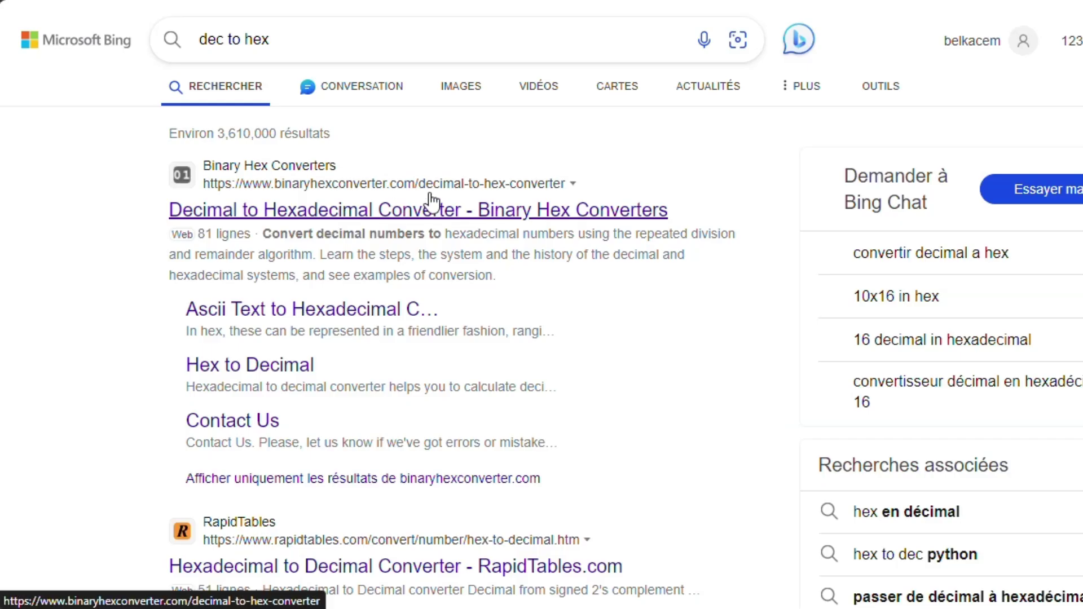
- Open the decimal-to-hex converter and read the game worker's process ID 7776 in Edge's task manager
left_click(385, 212)
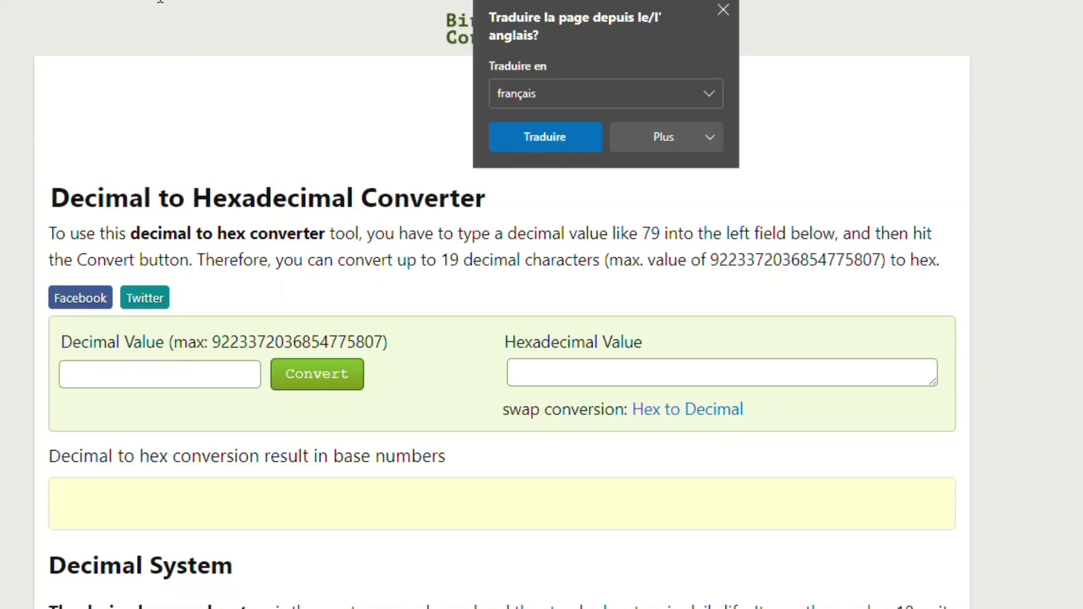
left_click(610, 542)
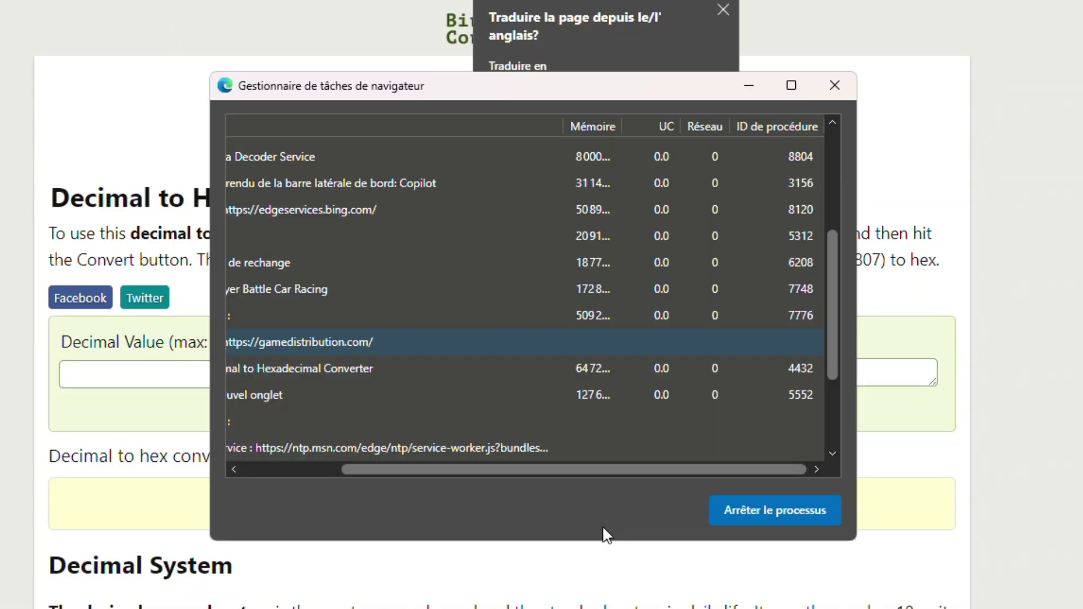
left_click_drag(479, 472, 321, 475)
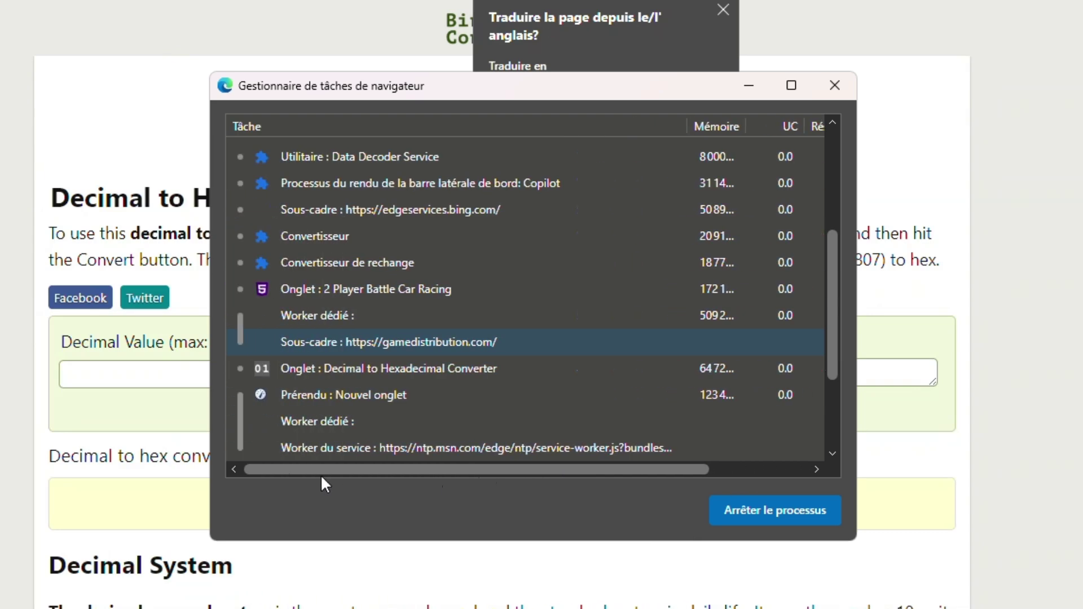
scroll(416, 467, "down", 1)
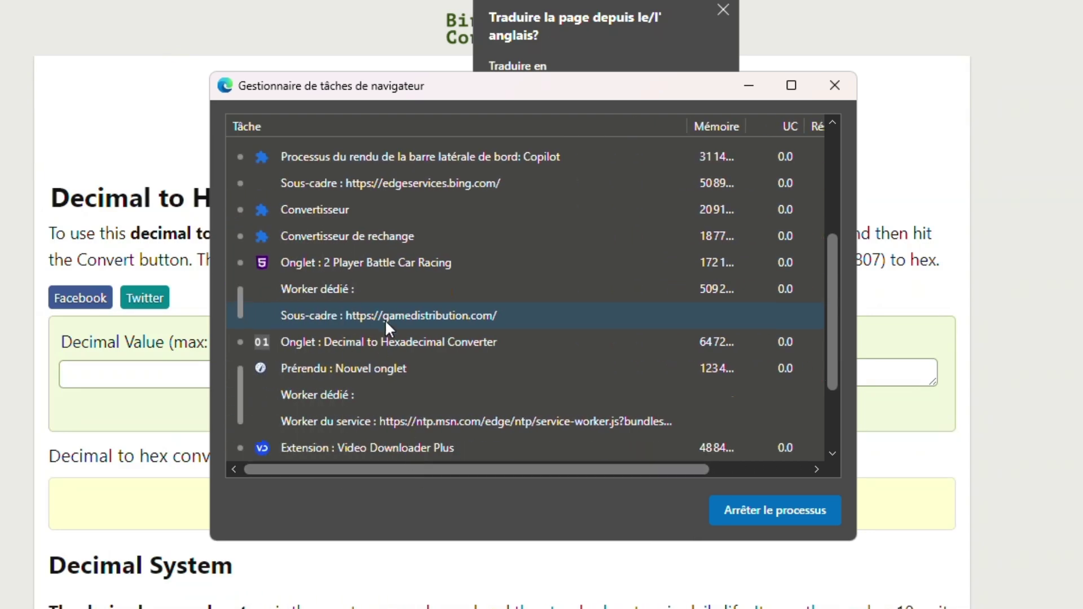
left_click_drag(415, 468, 647, 467)
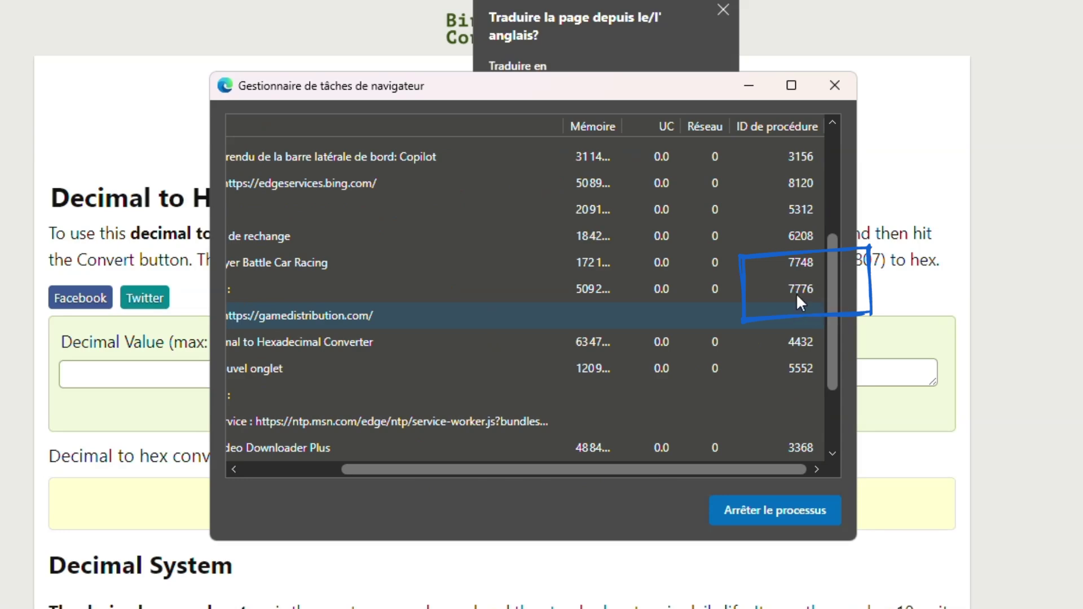
left_click(748, 85)
- Convert process ID 7776 to hexadecimal, giving 1E60
left_click(221, 381)
type("7")
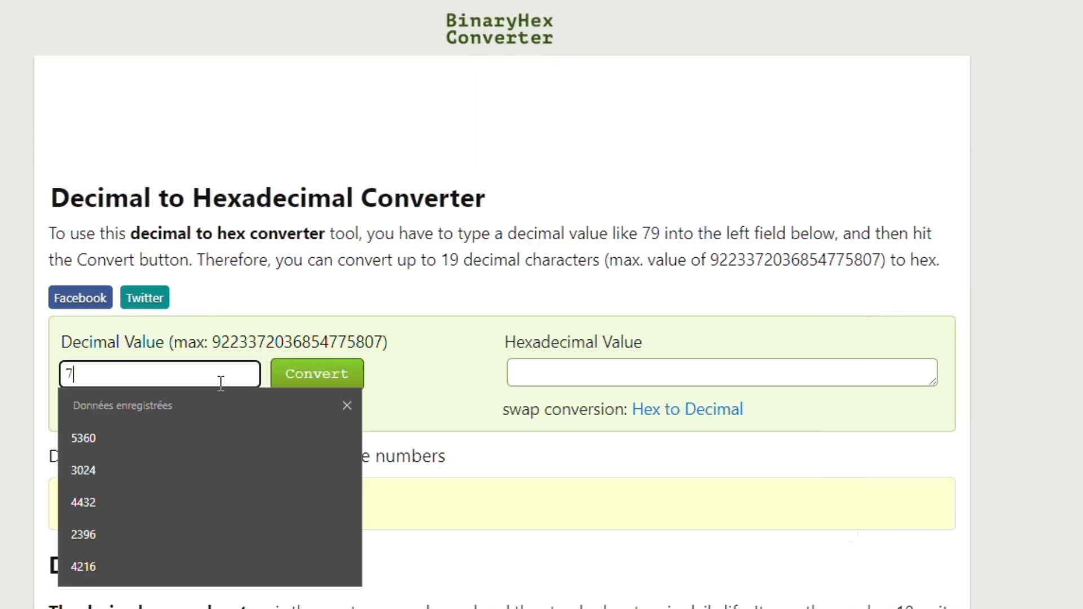
type("776")
left_click(333, 377)
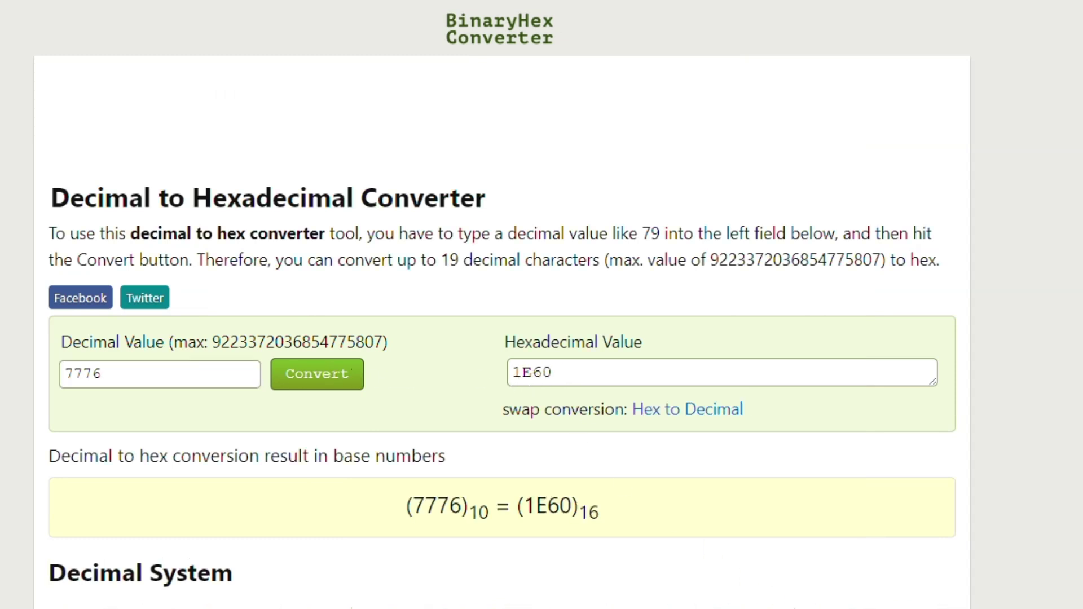
key("alt+Tab")
left_click_drag(781, 13, 800, 25)
- Attach Cheat Engine to process 00001E60-msedge.exe from the full process list
left_click(635, 69)
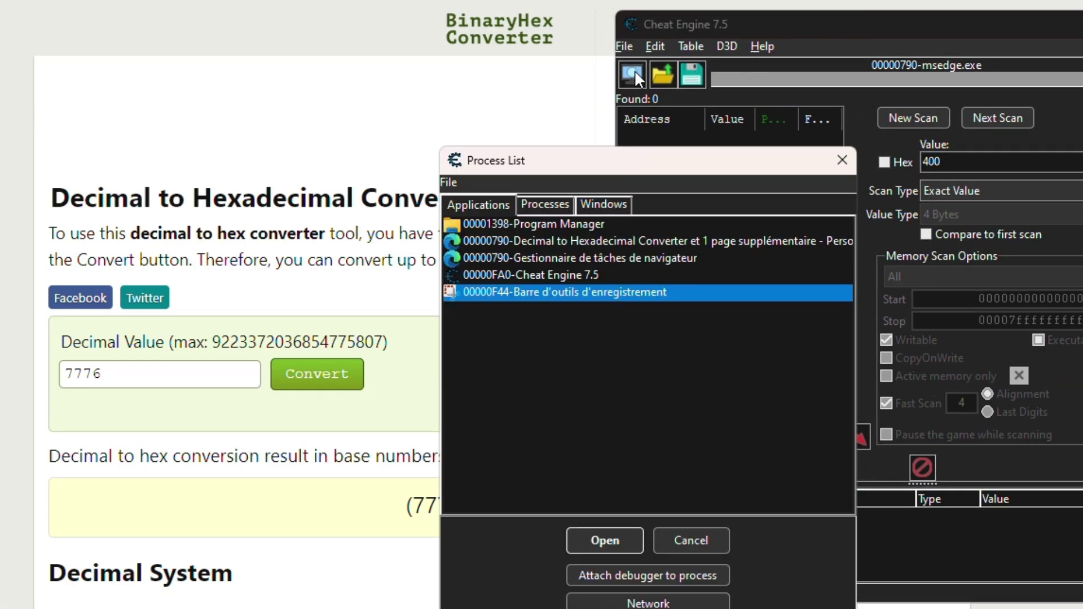
left_click_drag(578, 156, 735, 89)
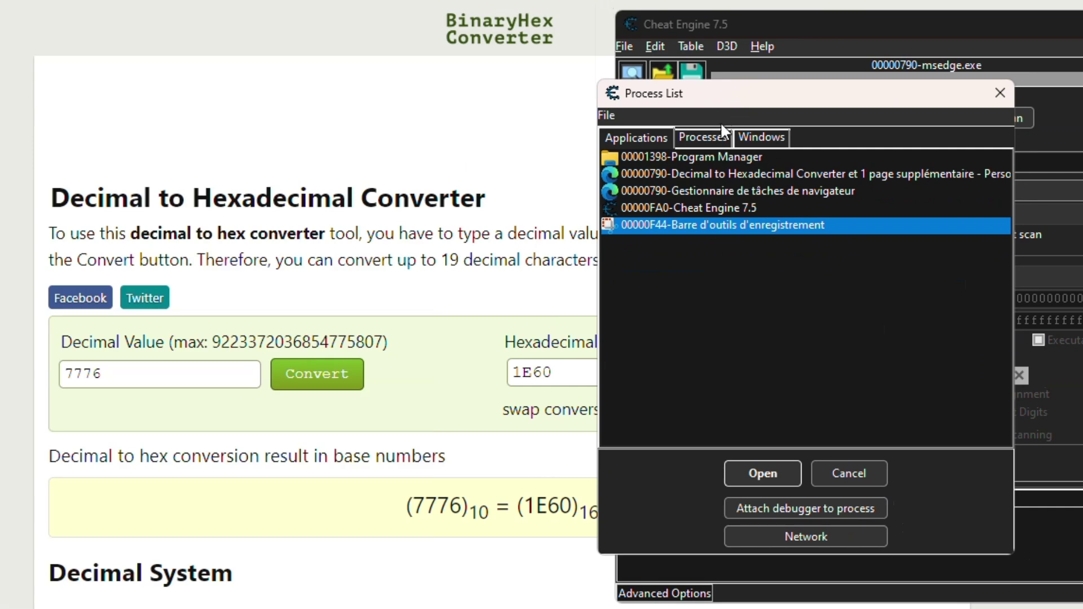
left_click(703, 137)
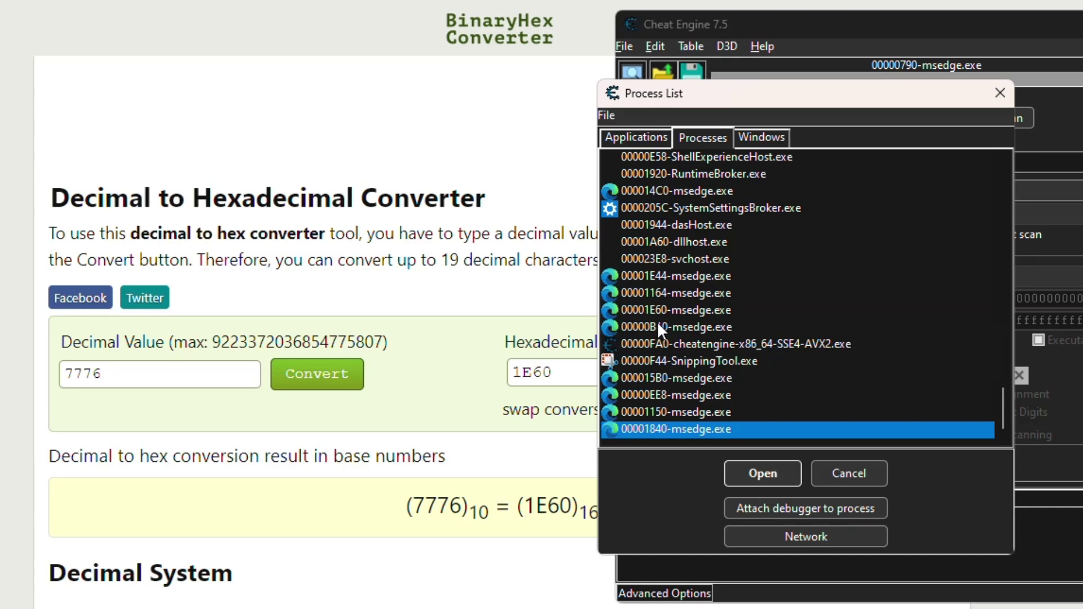
left_click(676, 310)
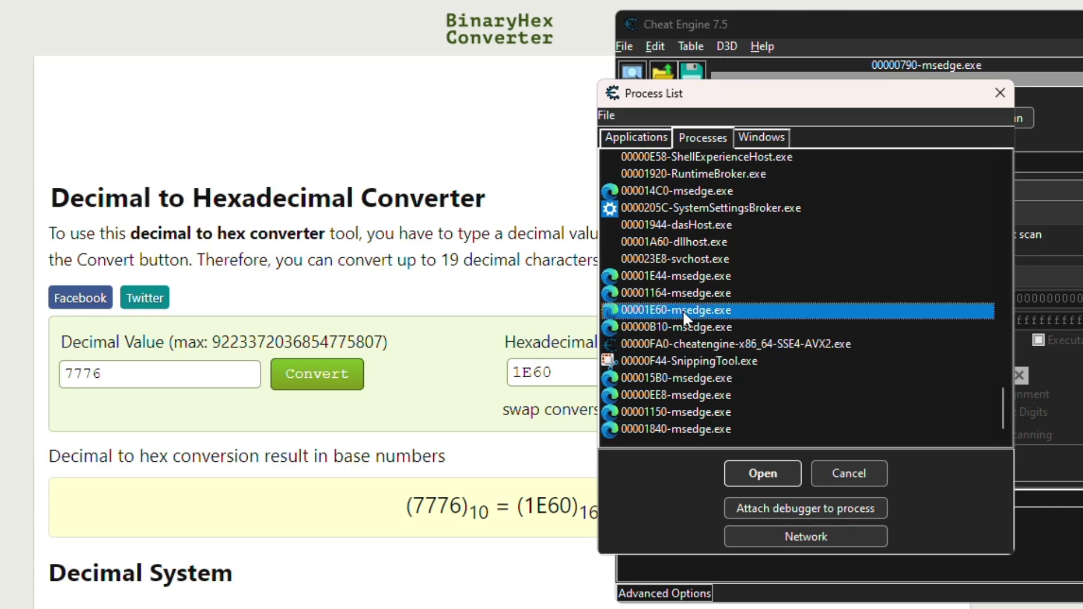
left_click(758, 469)
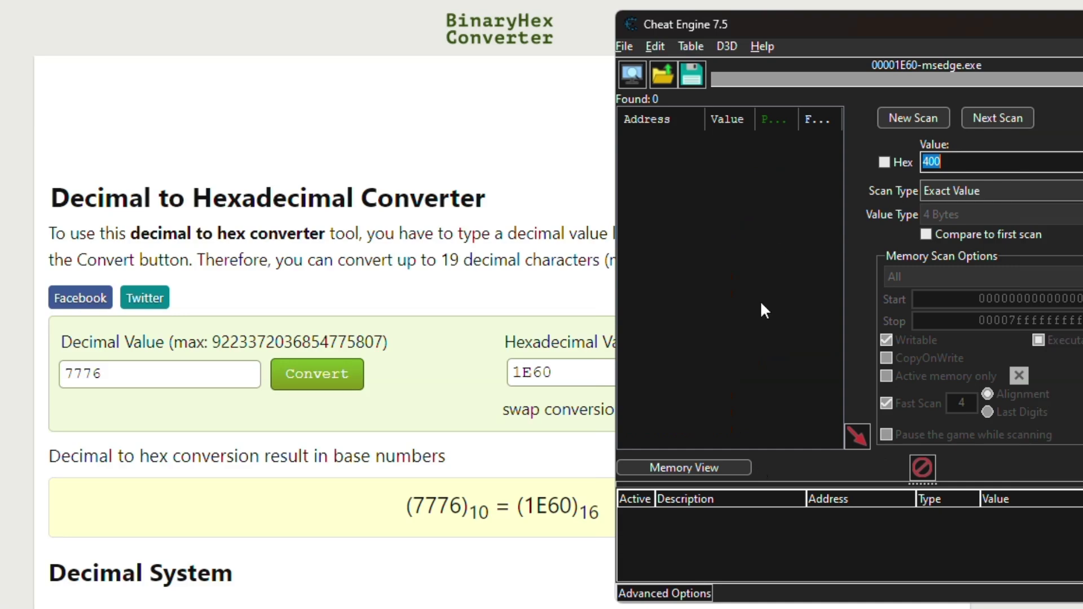
left_click_drag(803, 23, 698, 22)
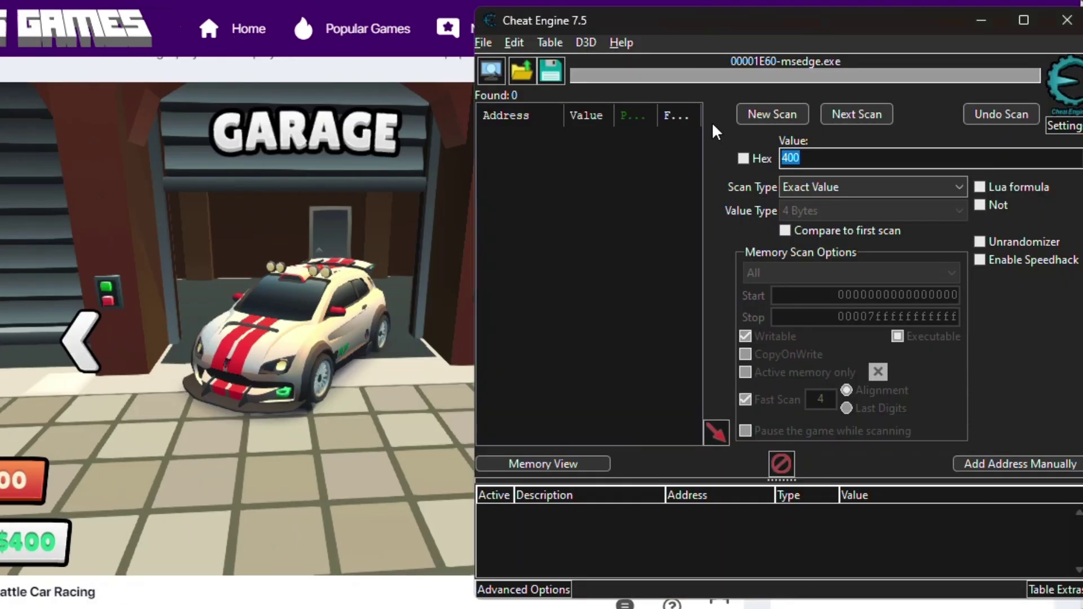
- Run a fresh first scan for 400, finding 3,409 addresses
left_click(754, 115)
left_click(753, 115)
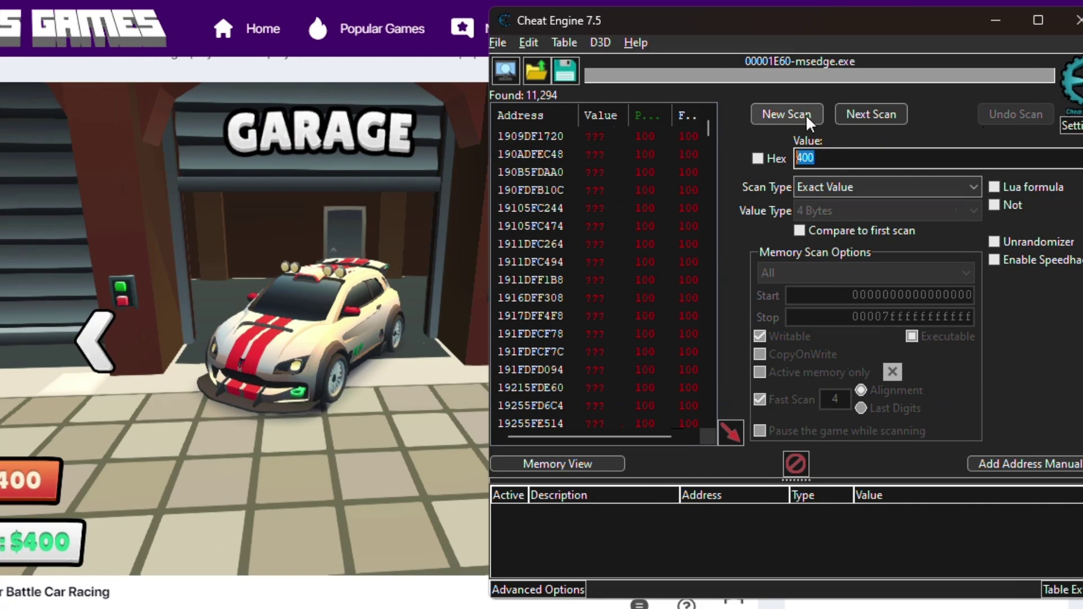
left_click(790, 115)
left_click(790, 116)
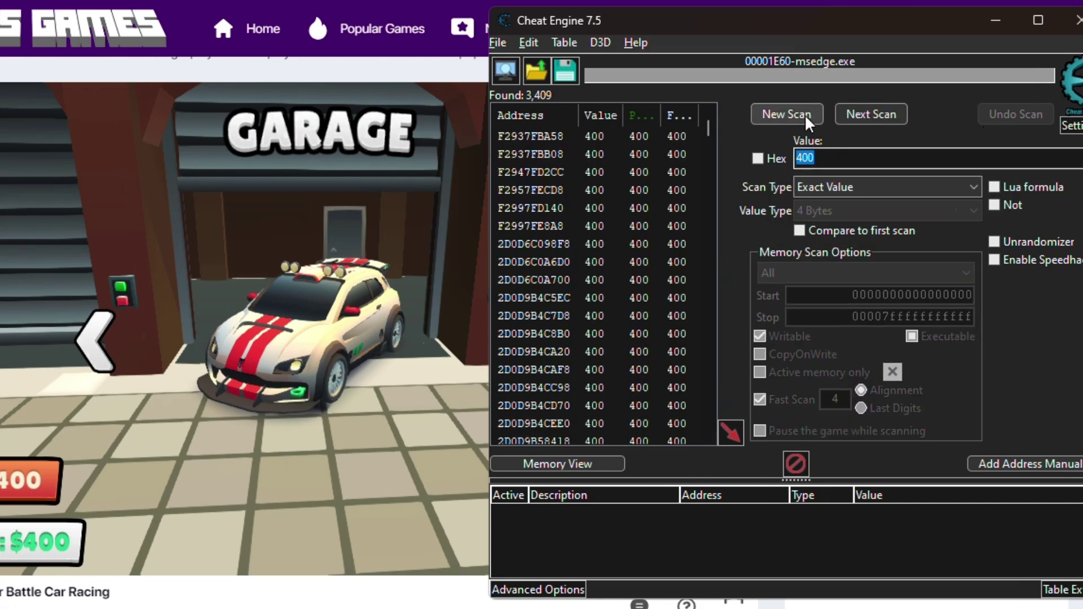
left_click(273, 389)
- Race level 1 with the arrow keys and accept game over after finishing 3rd
left_click(643, 544)
key("Up")
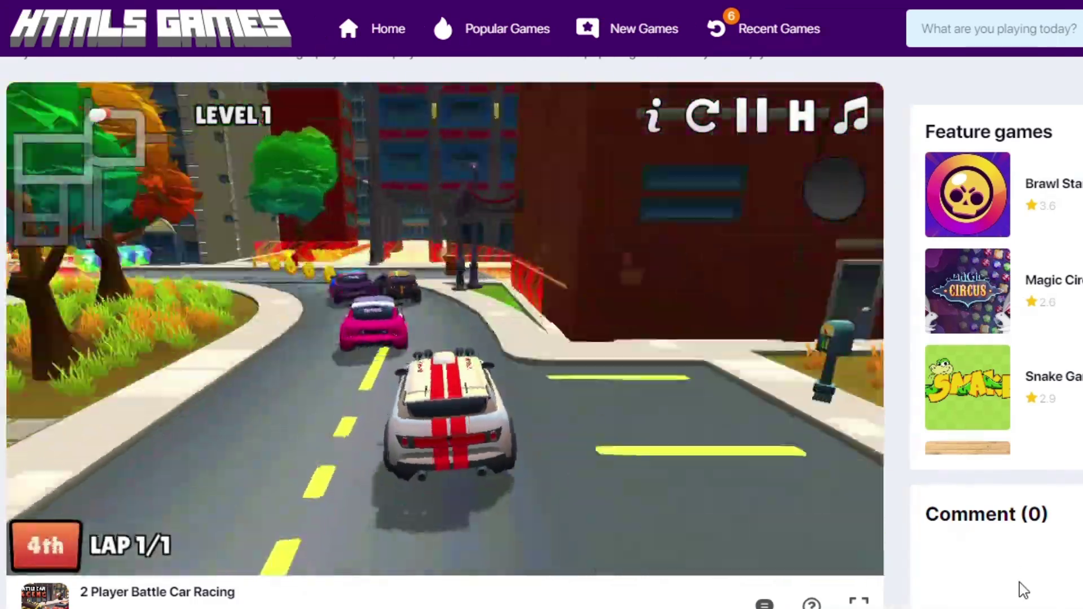
key("Left")
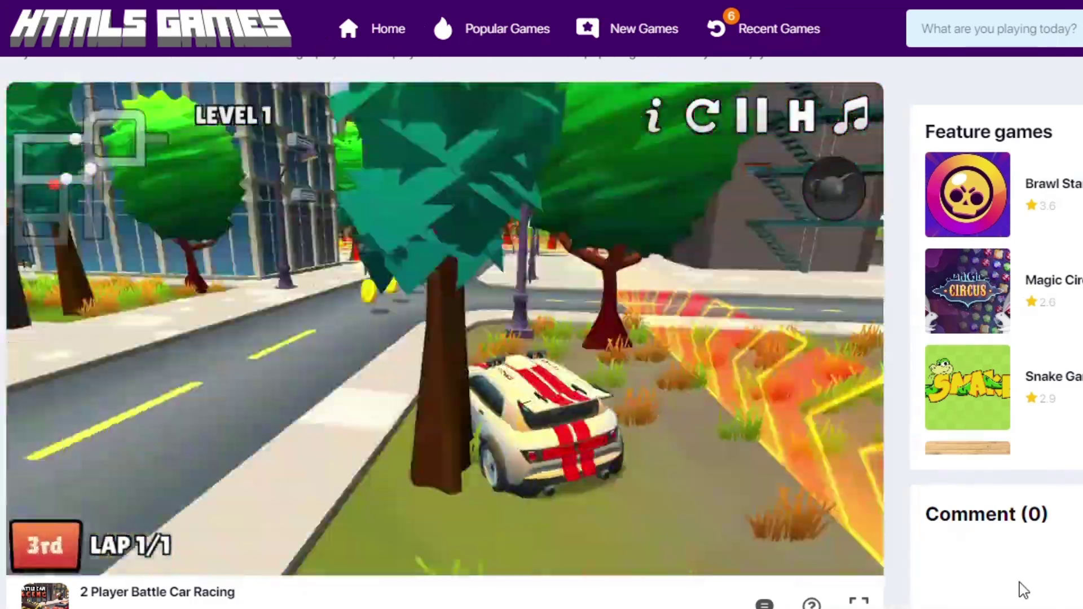
key("Up")
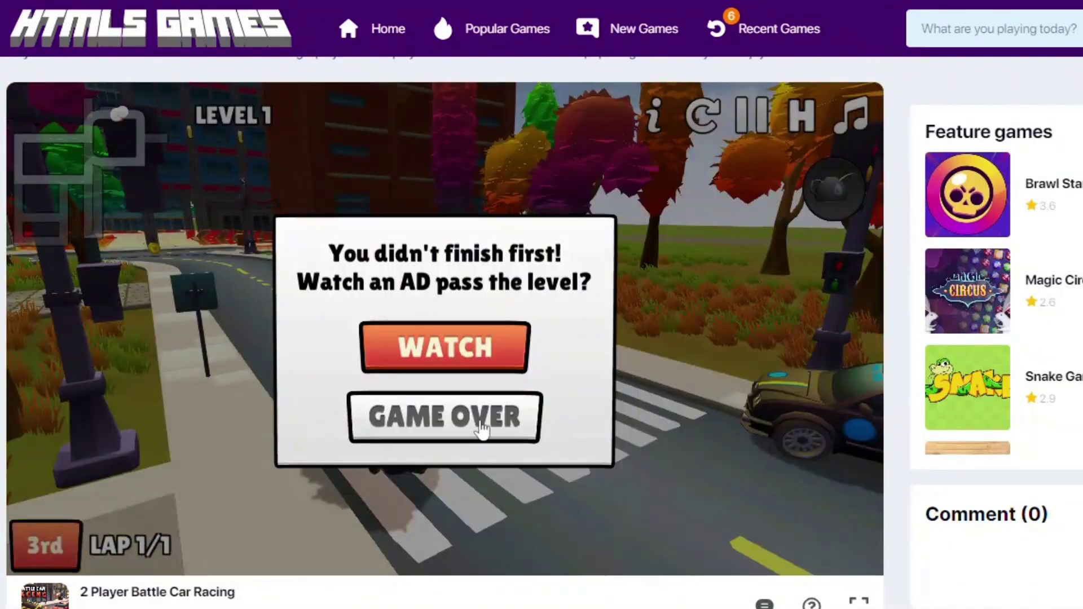
left_click(481, 426)
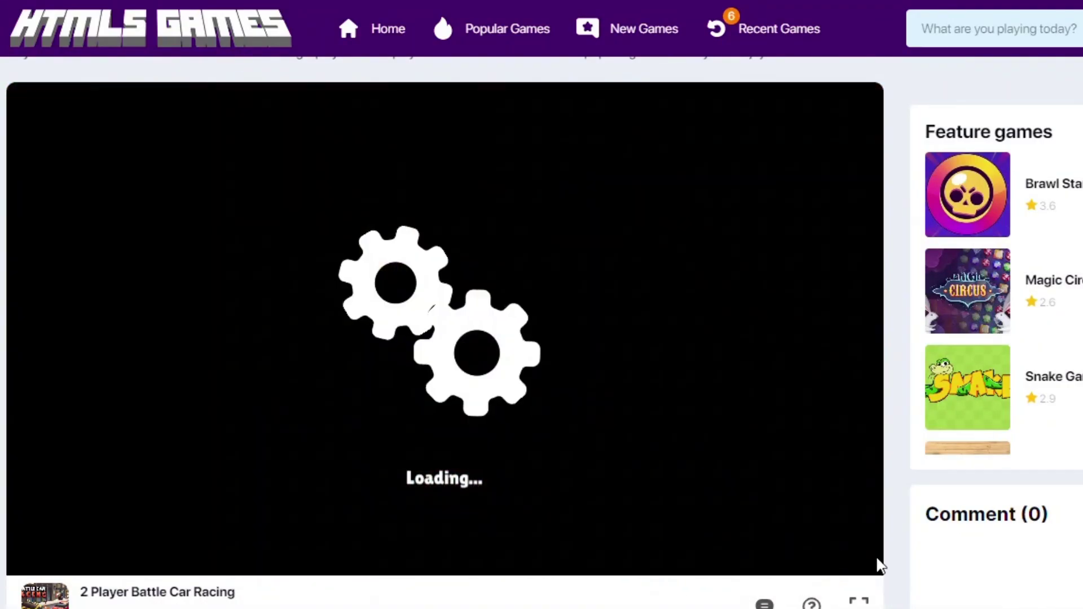
key("alt+Tab")
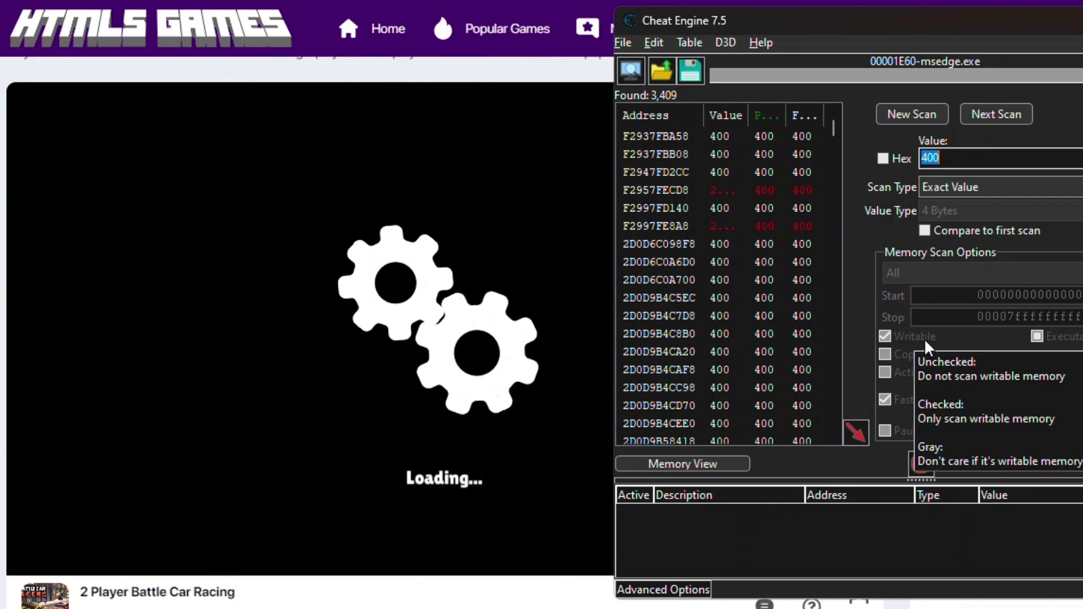
- Next-scan for 700, narrowing results to two addresses, and select both
left_click(503, 321)
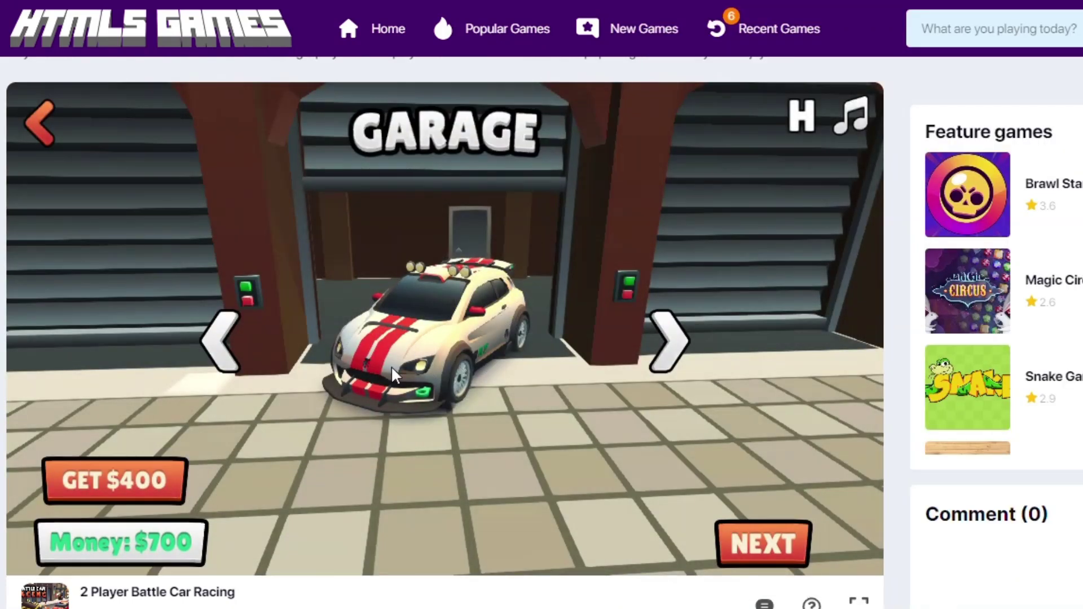
key("alt+Tab")
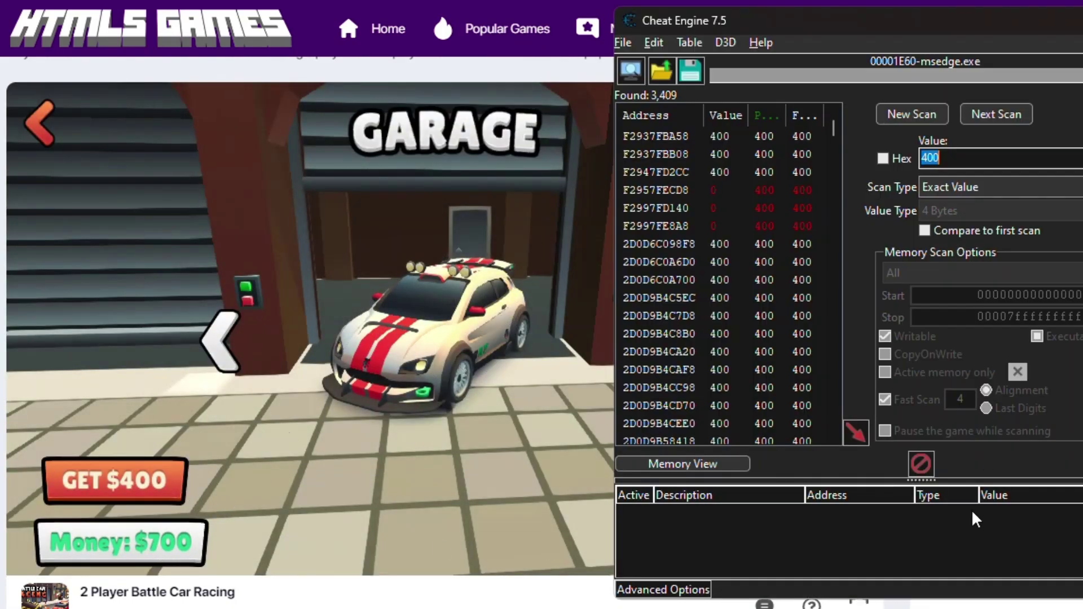
left_click_drag(941, 161, 855, 165)
type("7")
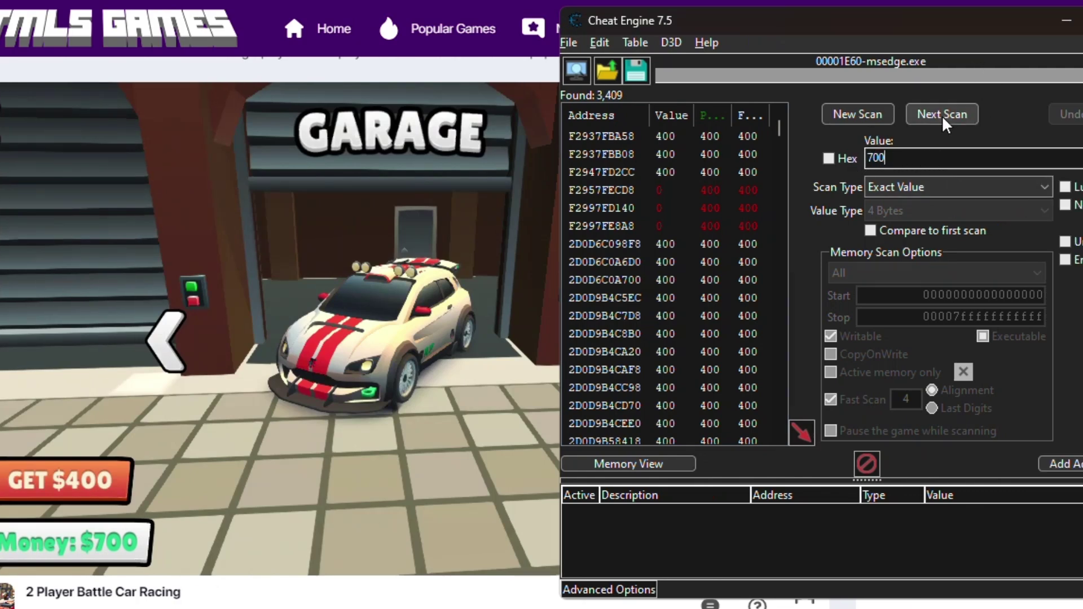
left_click(923, 113)
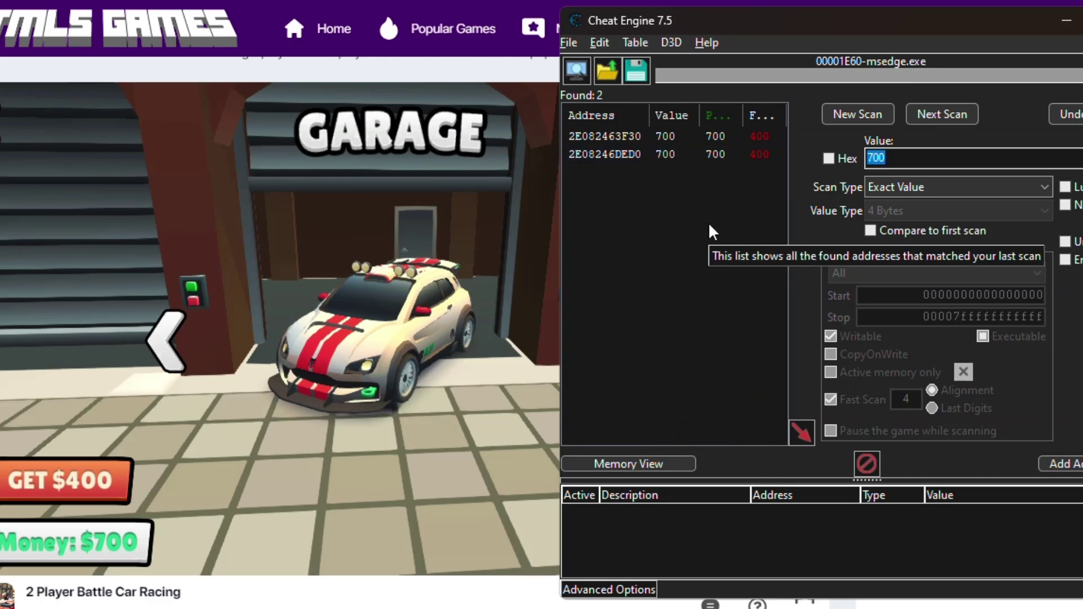
left_click_drag(621, 182, 608, 138)
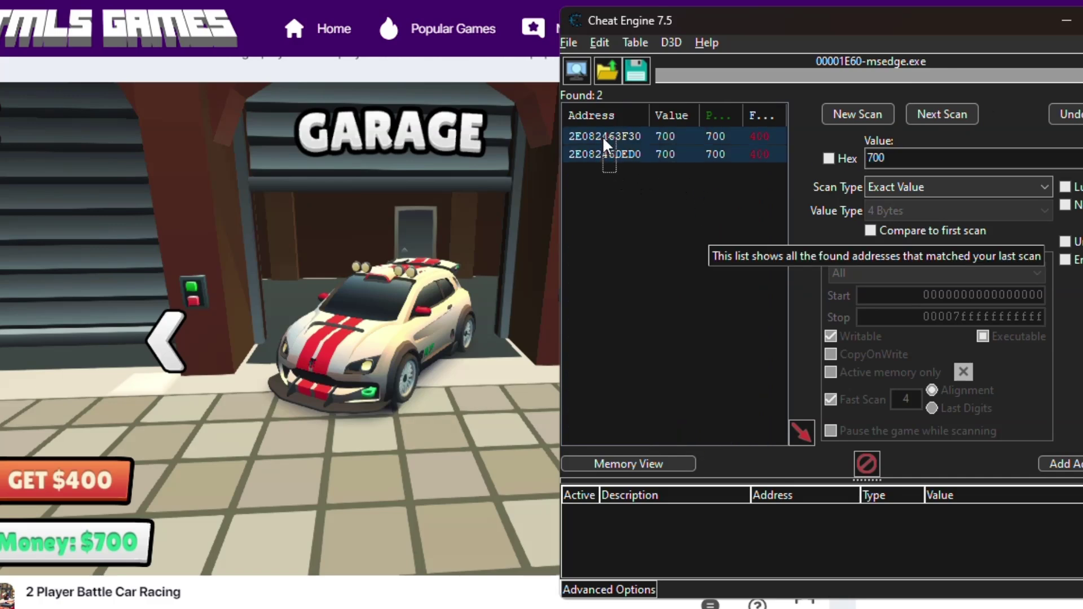
- Add both money addresses to the cheat table's address list
left_click(801, 432)
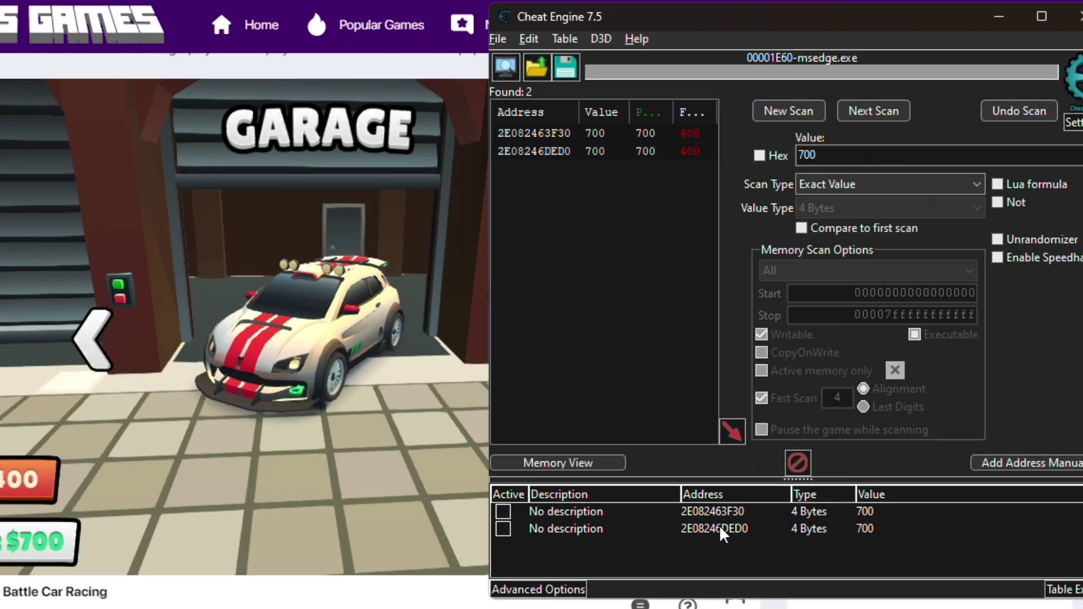
double_click(712, 510)
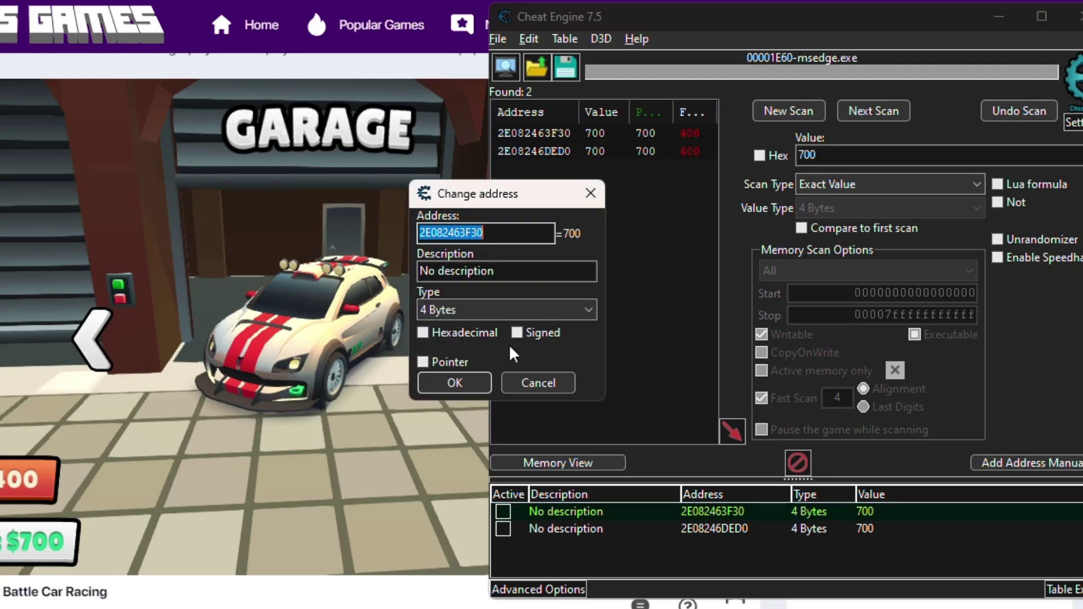
left_click(511, 391)
- Set both address entries' values to 999999
double_click(866, 516)
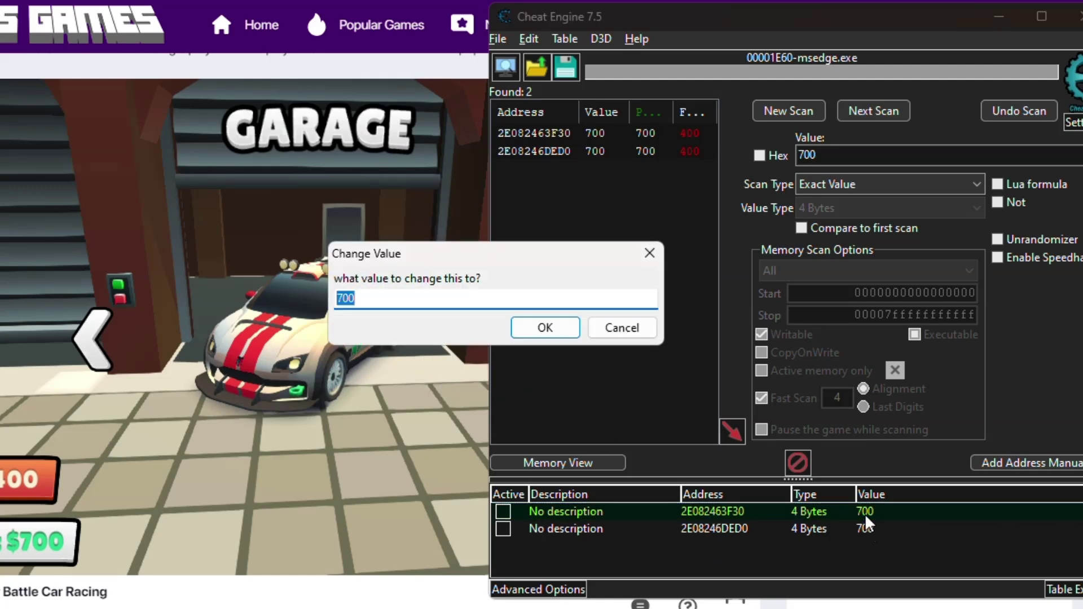
type("99")
left_click(545, 328)
double_click(865, 526)
type("9999")
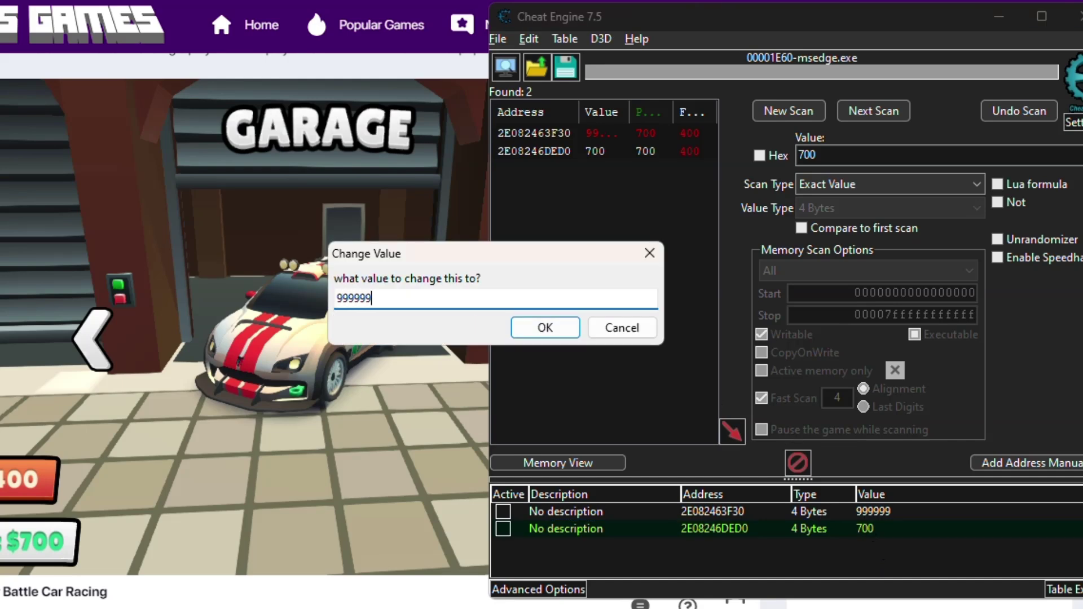
type("99")
left_click(545, 327)
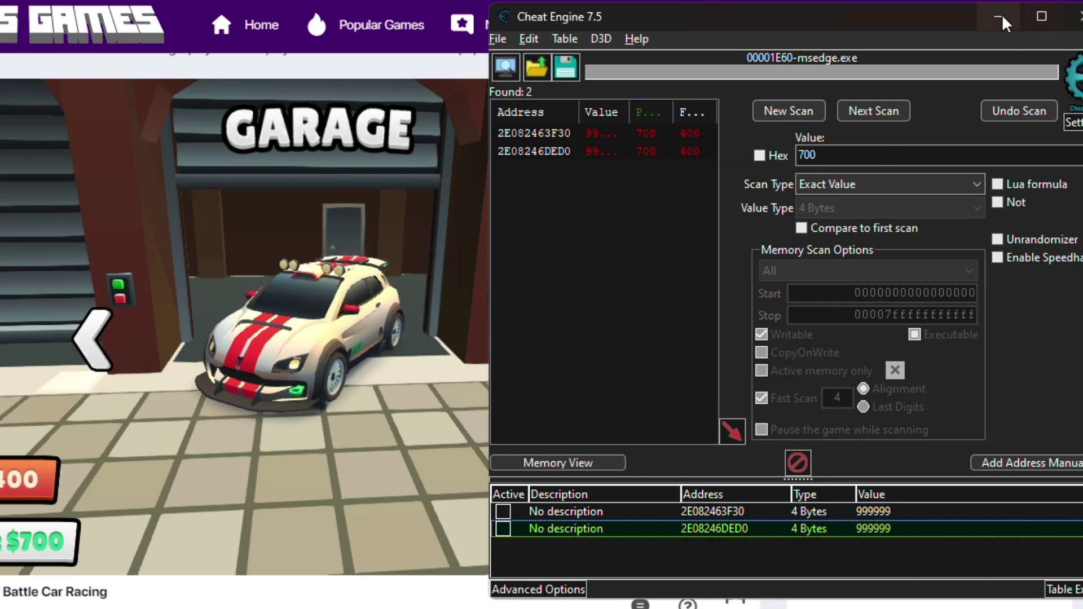
left_click(999, 17)
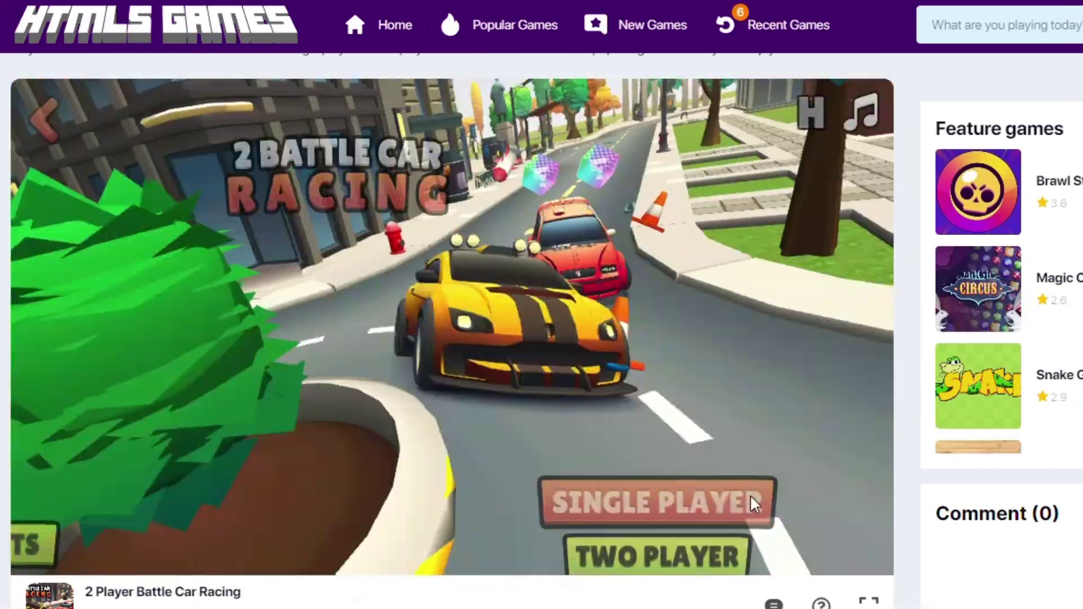
- In the single-player garage, buy the yellow and blue cars for $1500 each
left_click(750, 495)
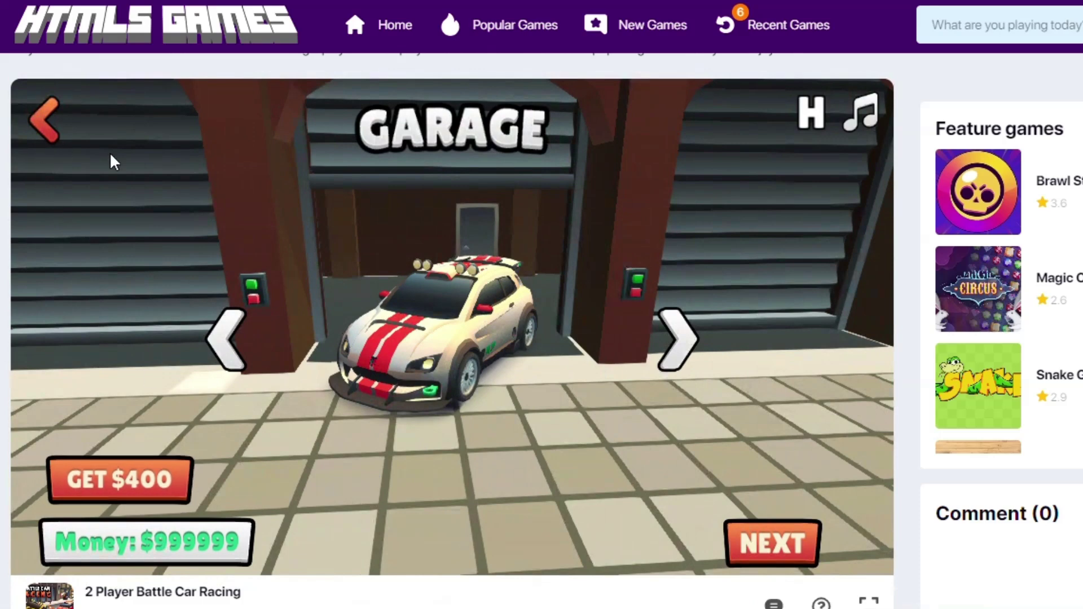
left_click(679, 354)
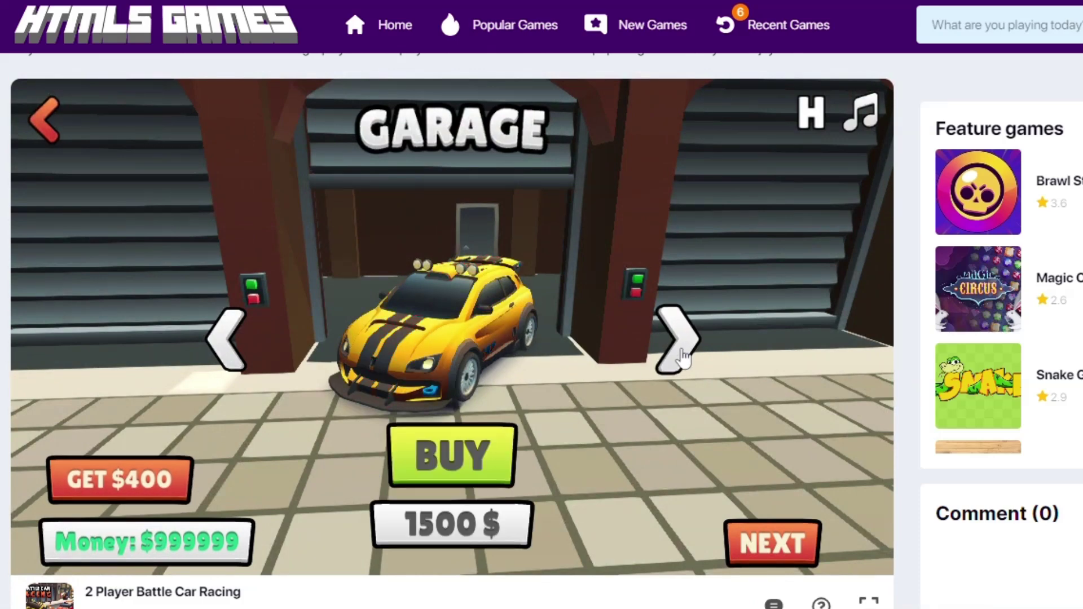
left_click(468, 448)
left_click(692, 349)
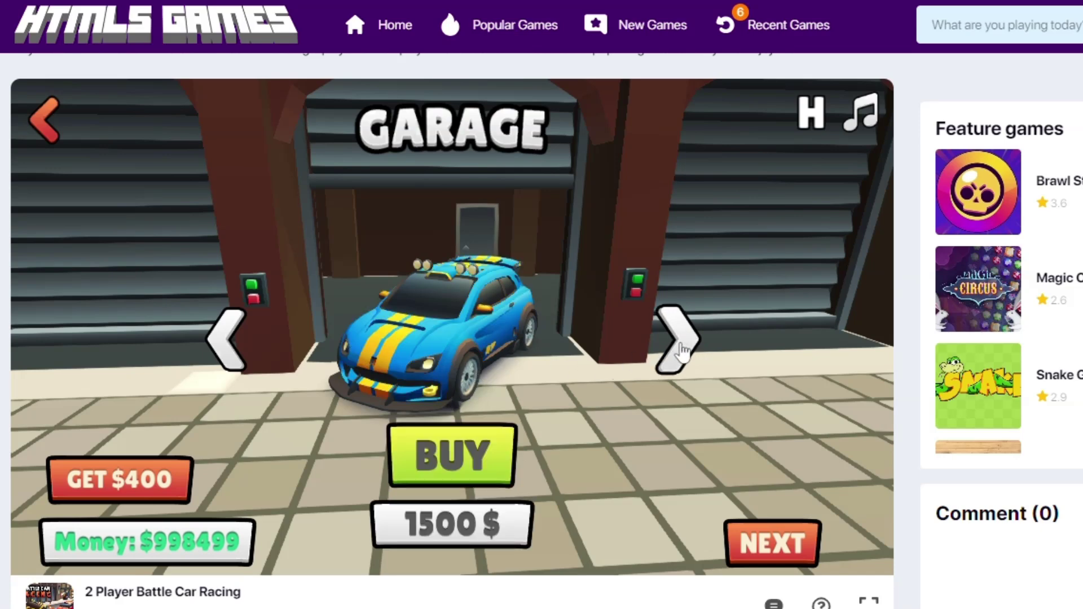
left_click(457, 454)
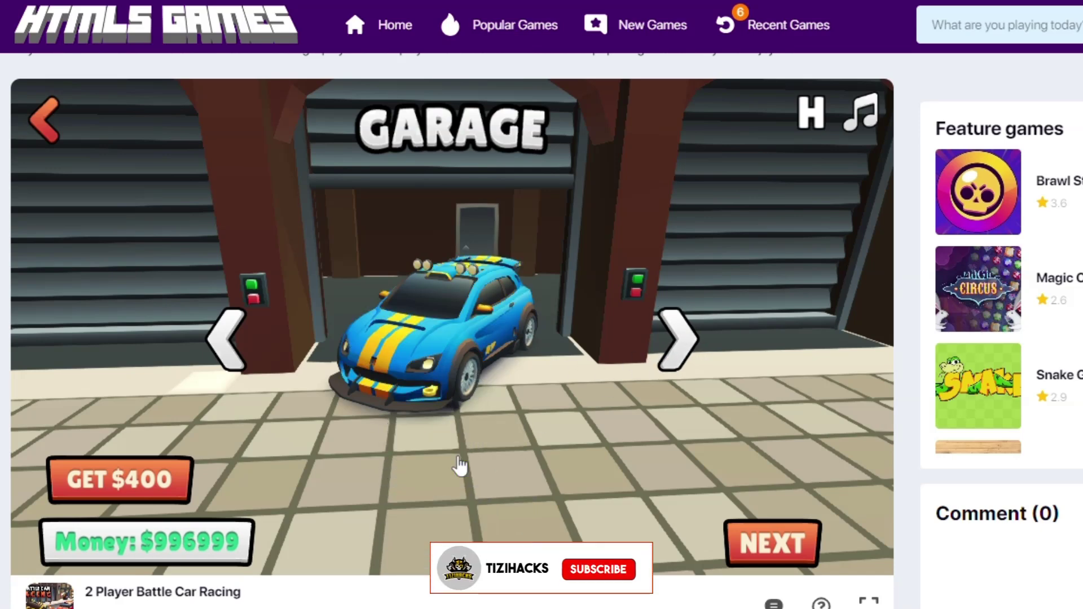
- Buy the red car for $1500, then start a level 1 race
left_click(679, 341)
left_click(462, 451)
left_click(757, 546)
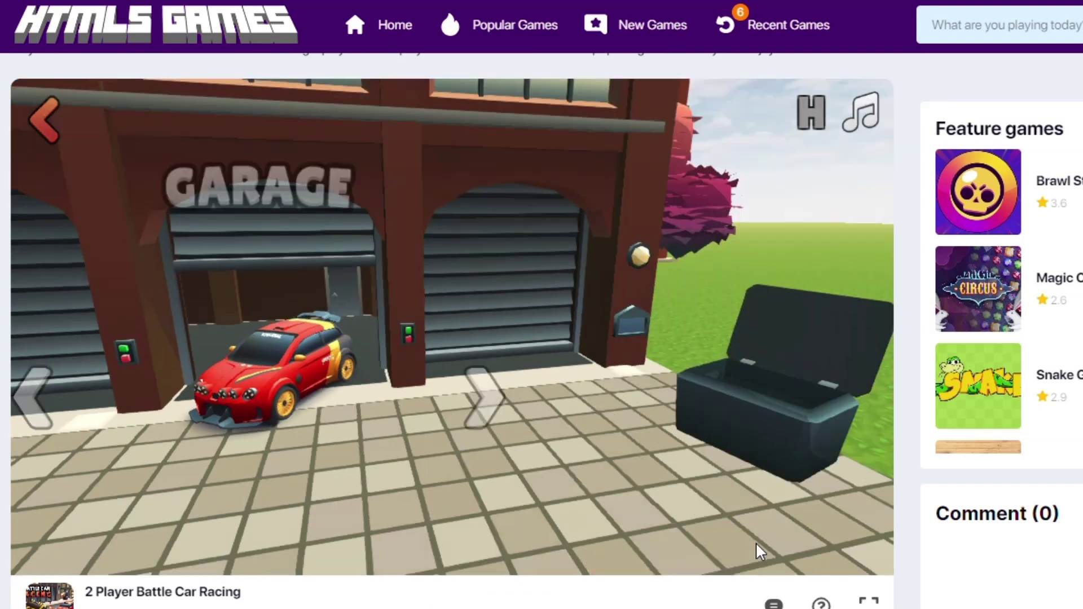
left_click(335, 259)
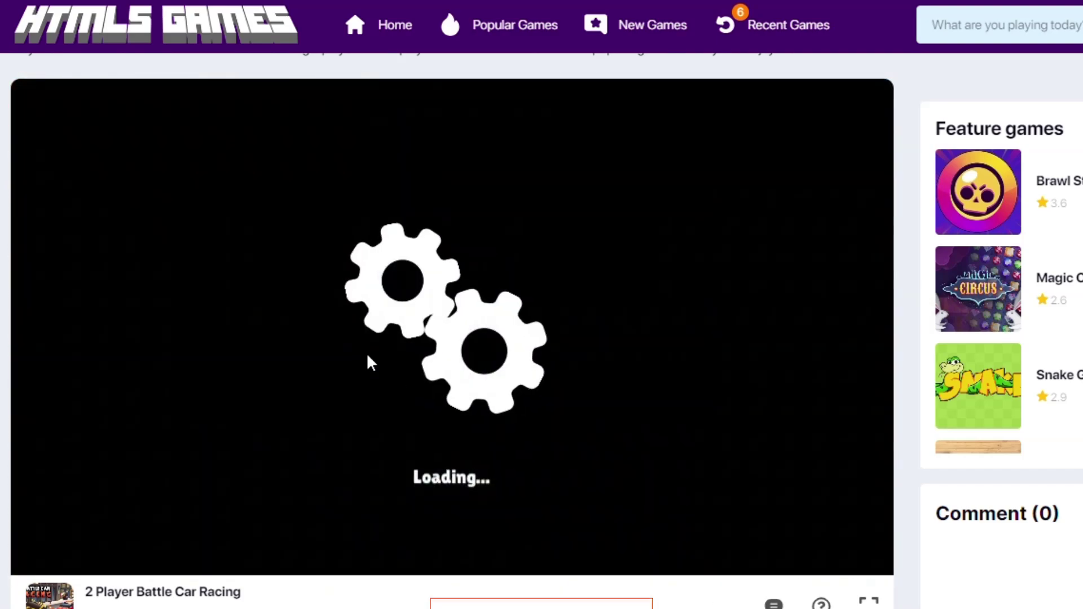